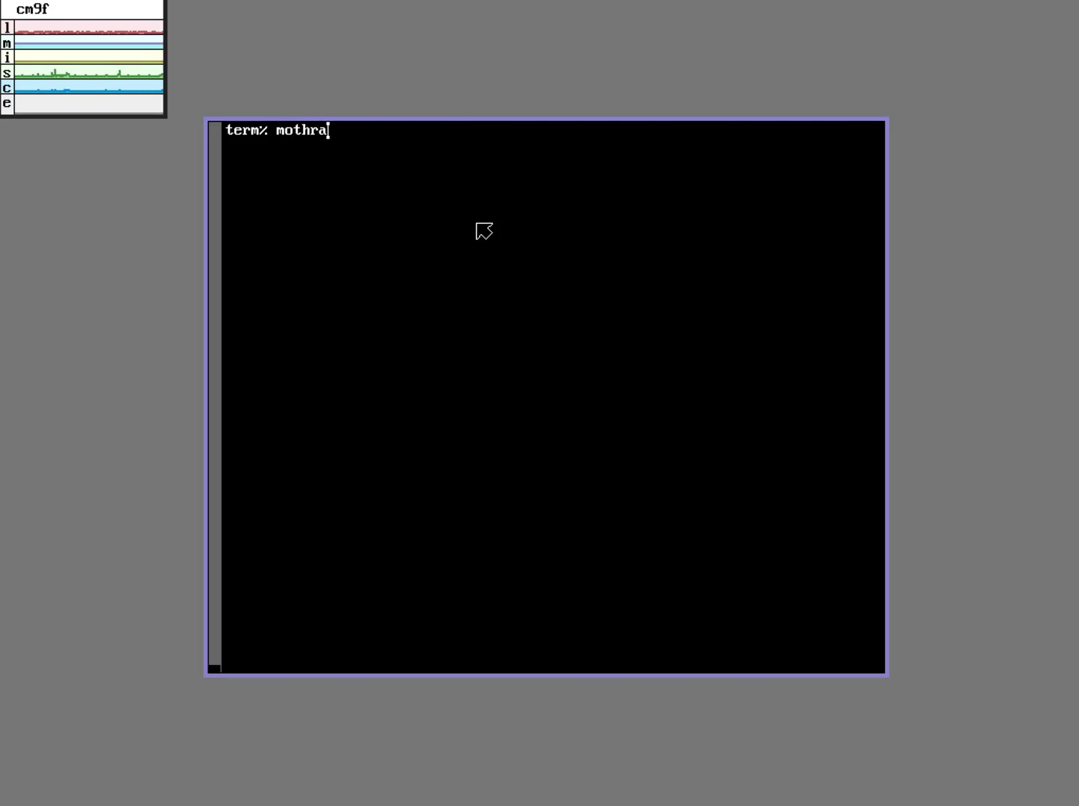
Step: Start the Mothra web browser from the term% prompt
{"action": "key", "text": "Return"}
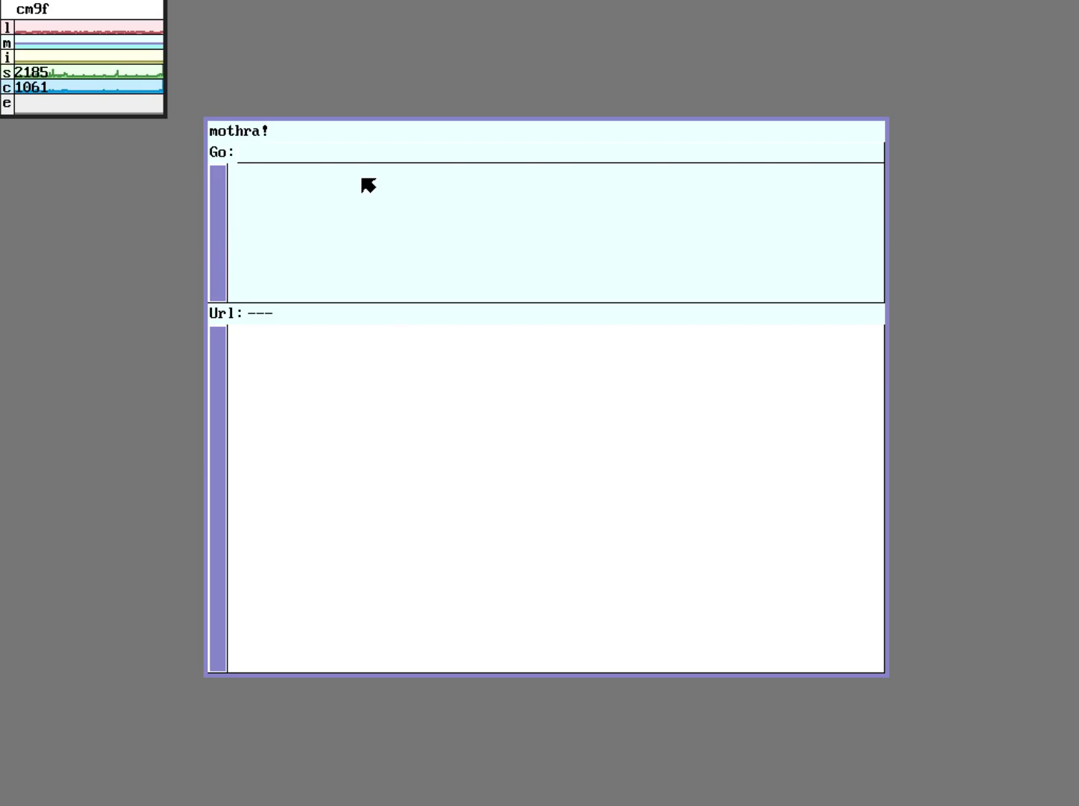
Step: Load Google in Mothra, search for ttf2subf and scroll through the results
{"action": "type", "text": "http://www.google.ca/?gfe_rd=cr&ei=06tnVMXDOuSM8Qes0IDgCA"}
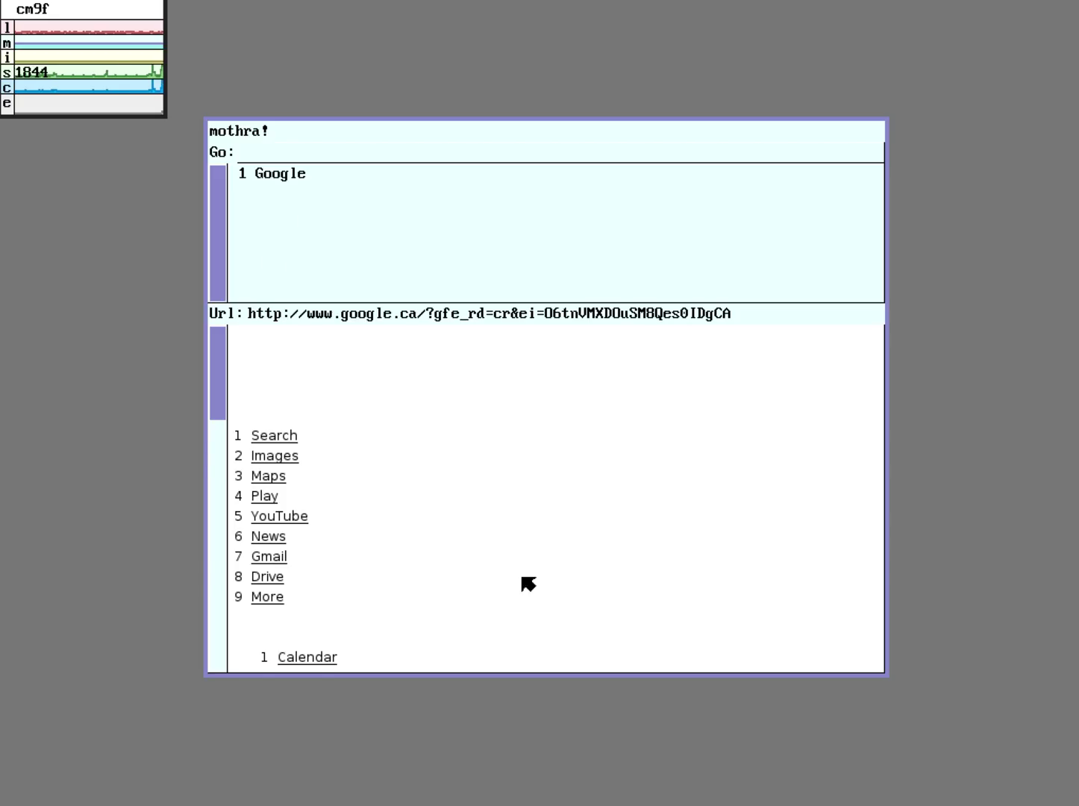
{"action": "scroll", "coordinate": [525, 581], "scroll_direction": "down", "scroll_amount": 4}
{"action": "scroll", "coordinate": [527, 582], "scroll_direction": "down", "scroll_amount": 5}
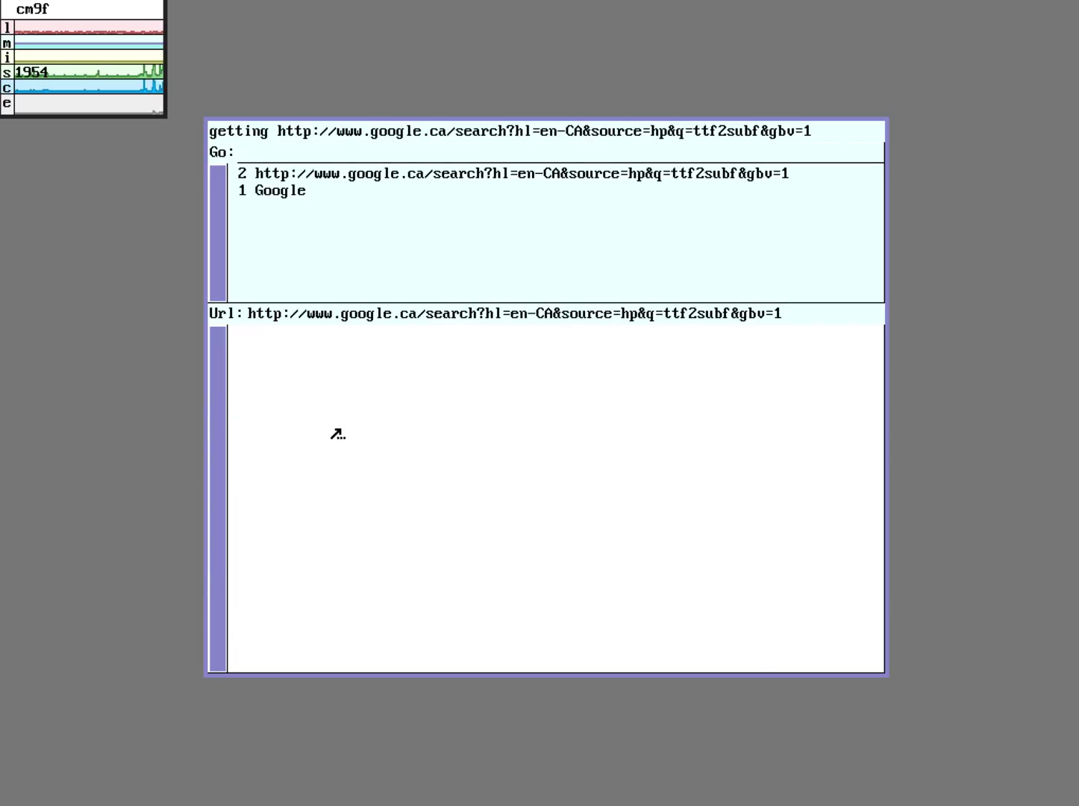
{"action": "scroll", "coordinate": [451, 486], "scroll_direction": "down", "scroll_amount": 8}
{"action": "scroll", "coordinate": [451, 486], "scroll_direction": "down", "scroll_amount": 15}
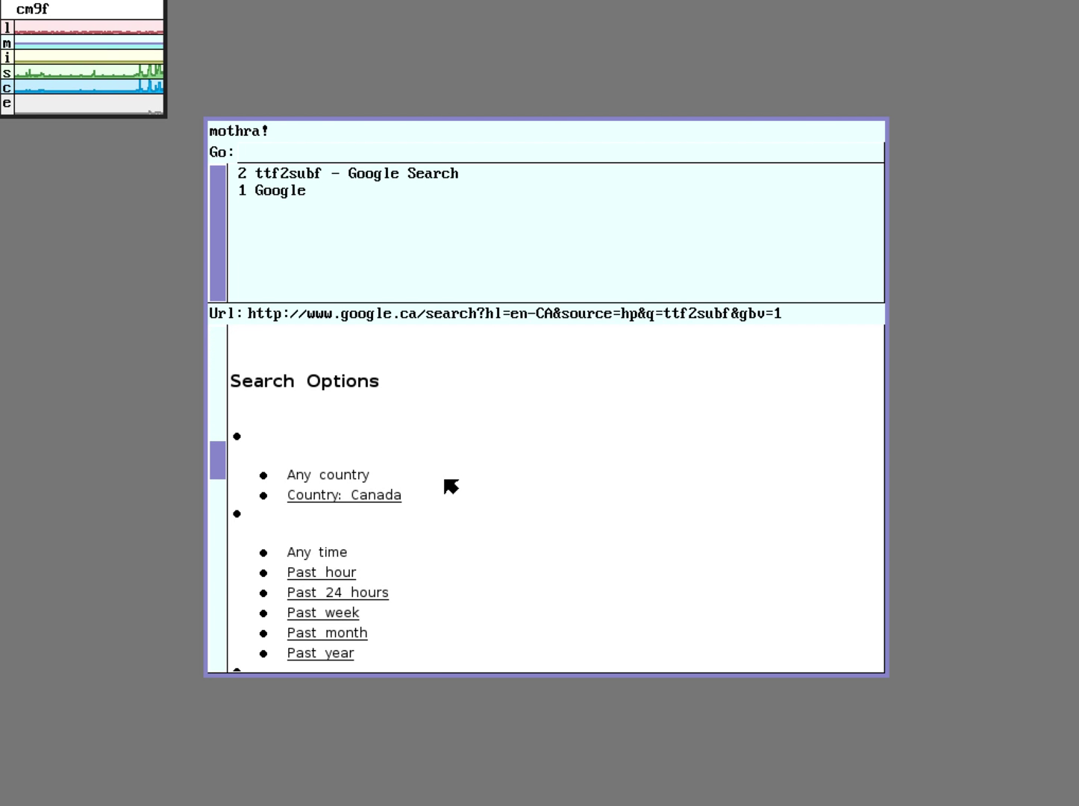
{"action": "scroll", "coordinate": [451, 486], "scroll_direction": "down", "scroll_amount": 10}
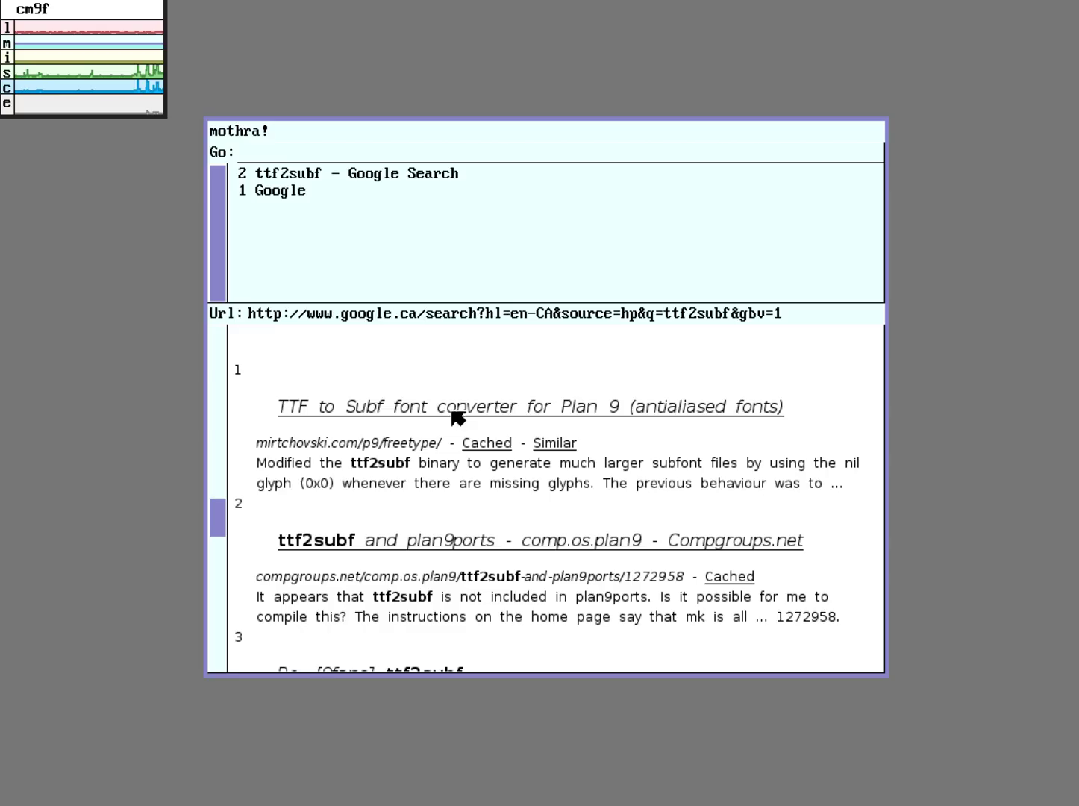
Step: Open the mirtchovski.com TTF to Subf converter page and save freetype-plan9.tgz
{"action": "left_click", "coordinate": [454, 409]}
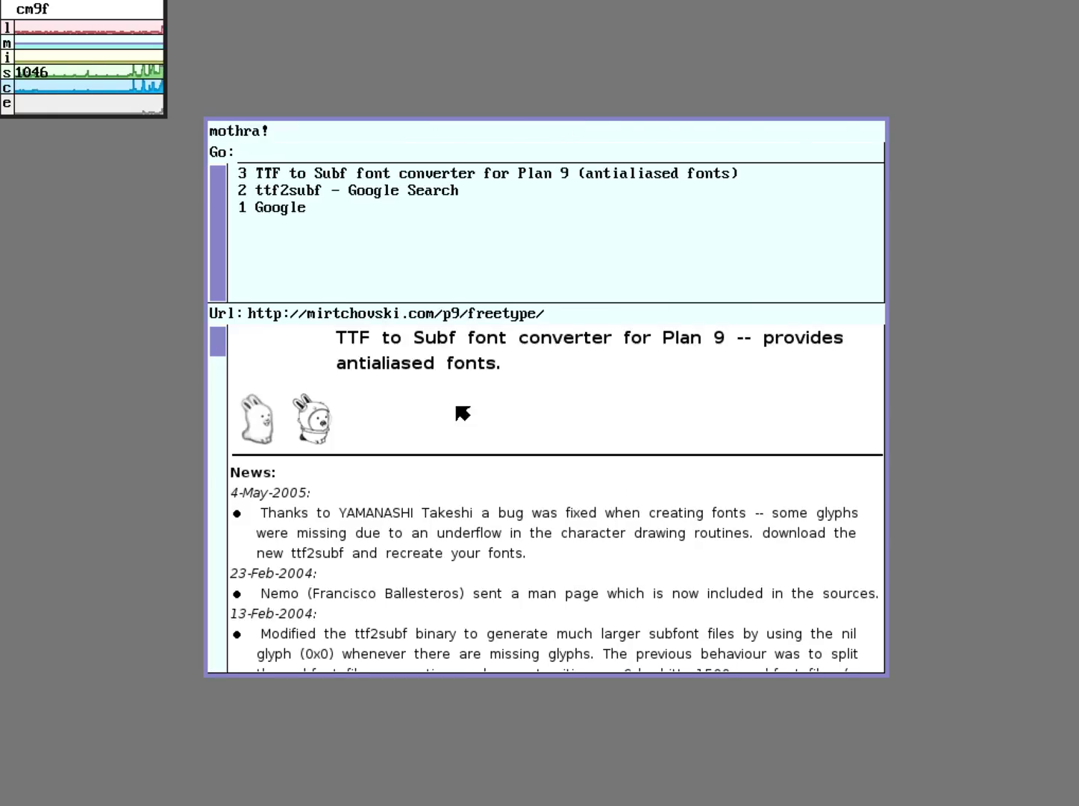
{"action": "scroll", "coordinate": [463, 414], "scroll_direction": "down", "scroll_amount": 5}
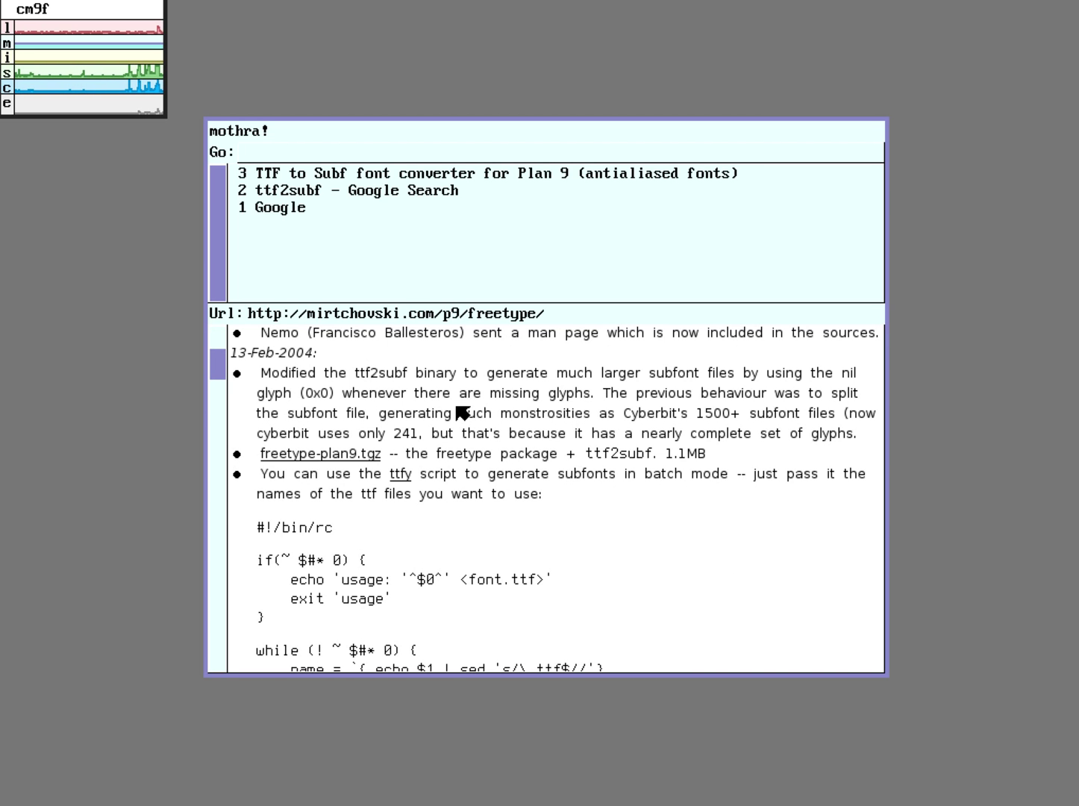
{"action": "scroll", "coordinate": [462, 414], "scroll_direction": "up", "scroll_amount": 3}
{"action": "scroll", "coordinate": [463, 412], "scroll_direction": "down", "scroll_amount": 15}
{"action": "scroll", "coordinate": [463, 412], "scroll_direction": "down", "scroll_amount": 10}
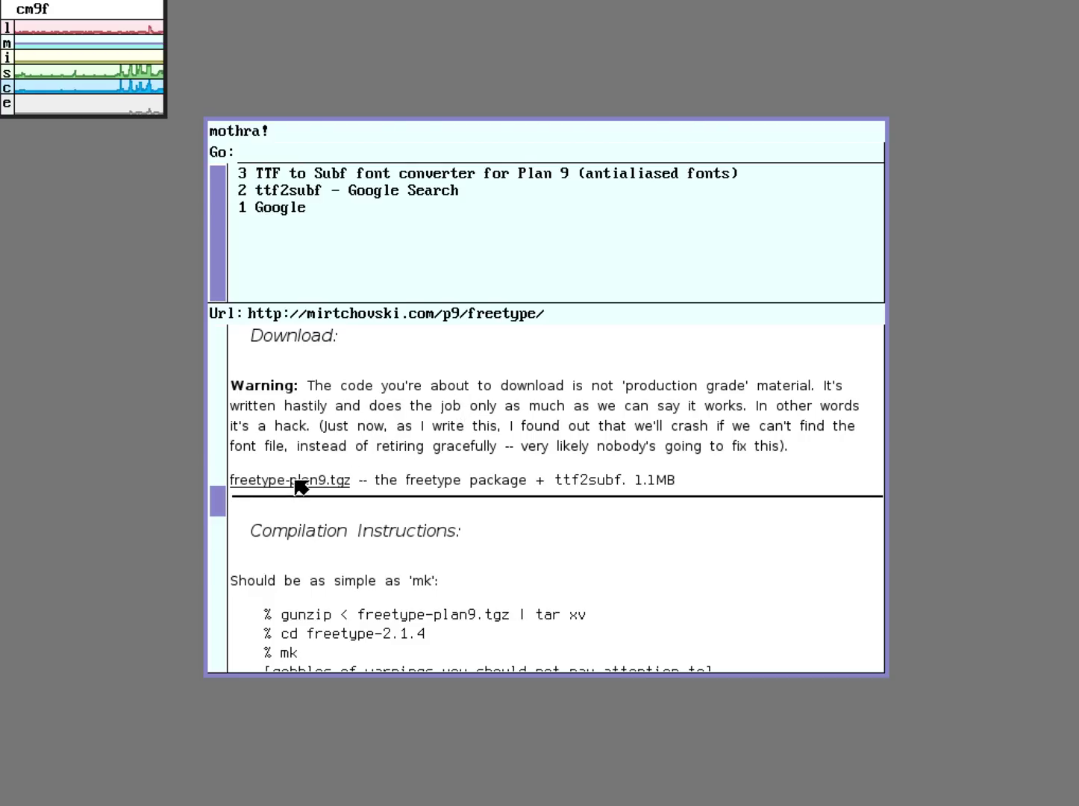
{"action": "left_click", "coordinate": [302, 482]}
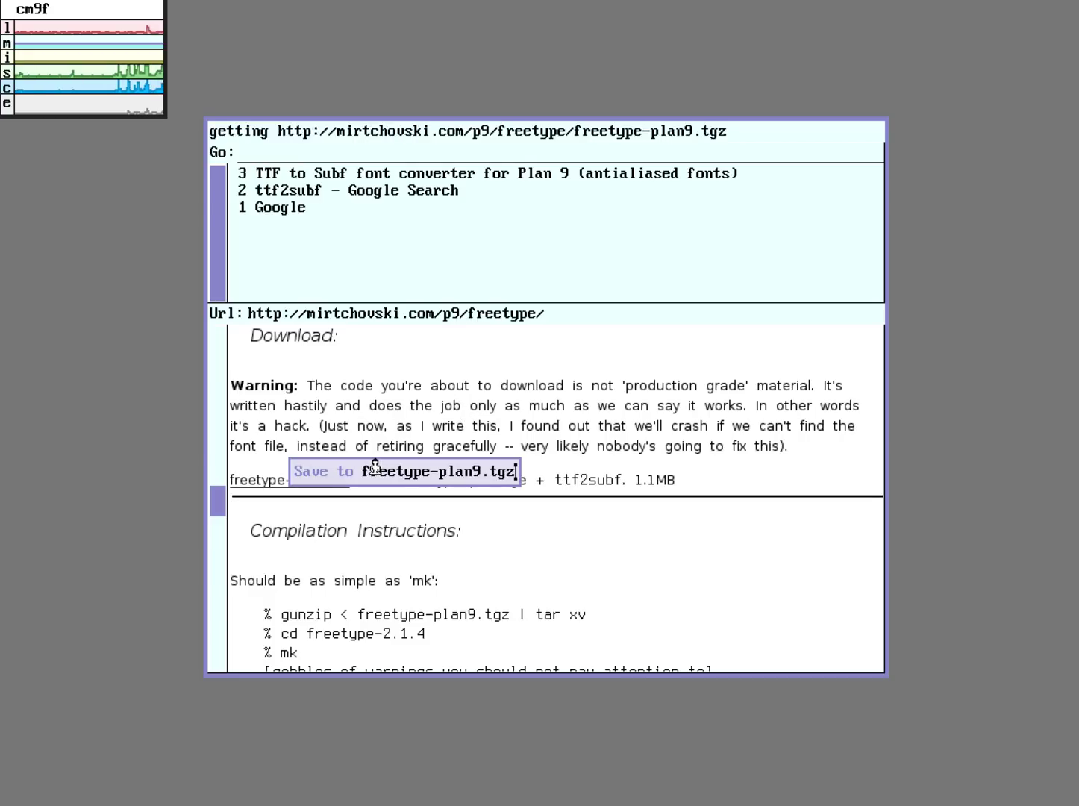
{"action": "key", "text": "Return"}
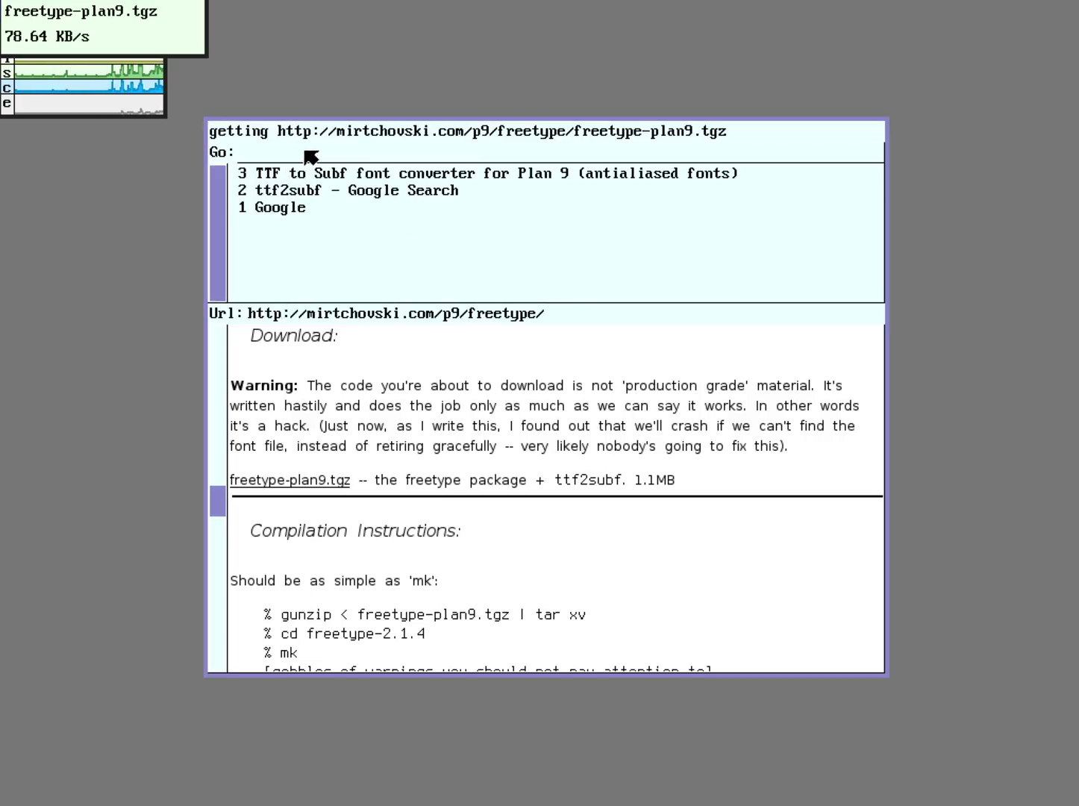
{"action": "type", "text": "http://o"}
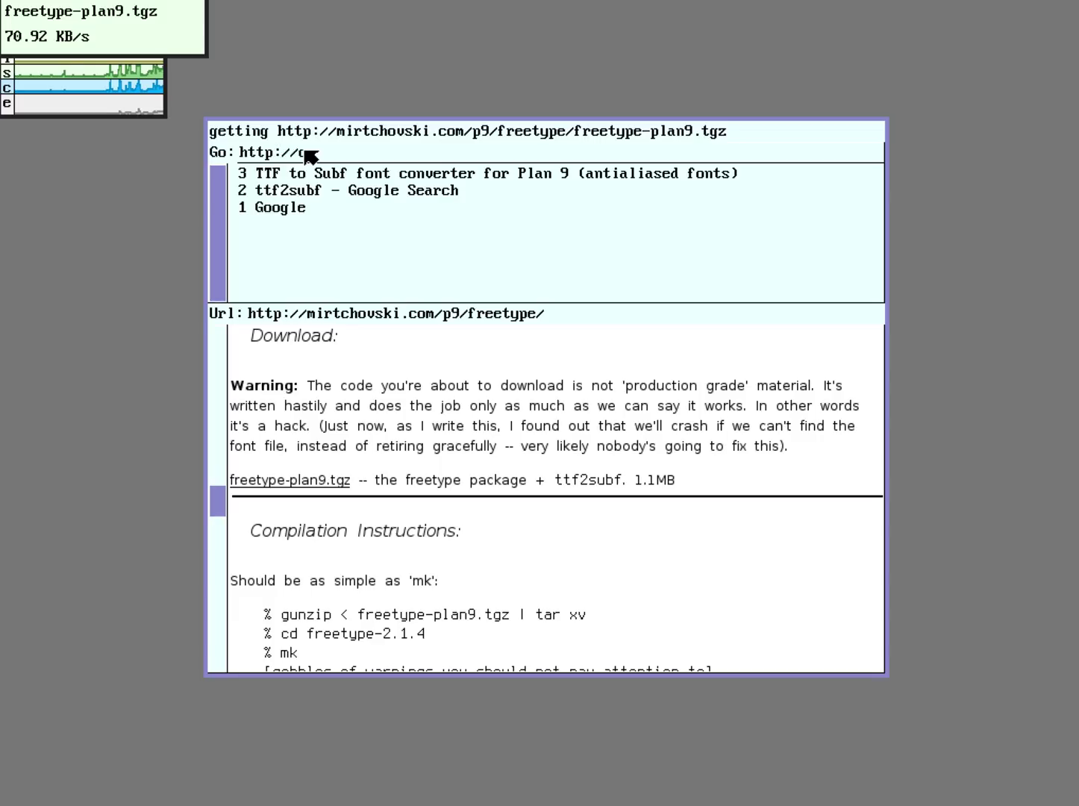
{"action": "type", "text": "penfontlib"}
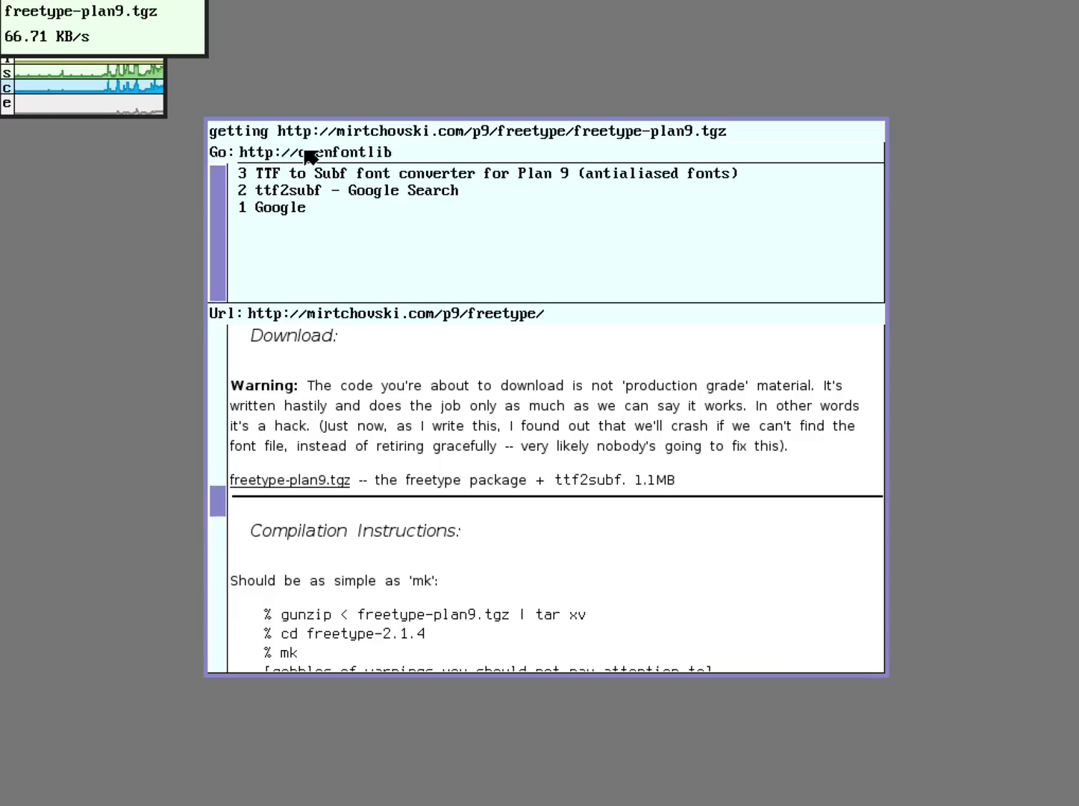
{"action": "type", "text": "rary.org"}
{"action": "key", "text": "Return"}
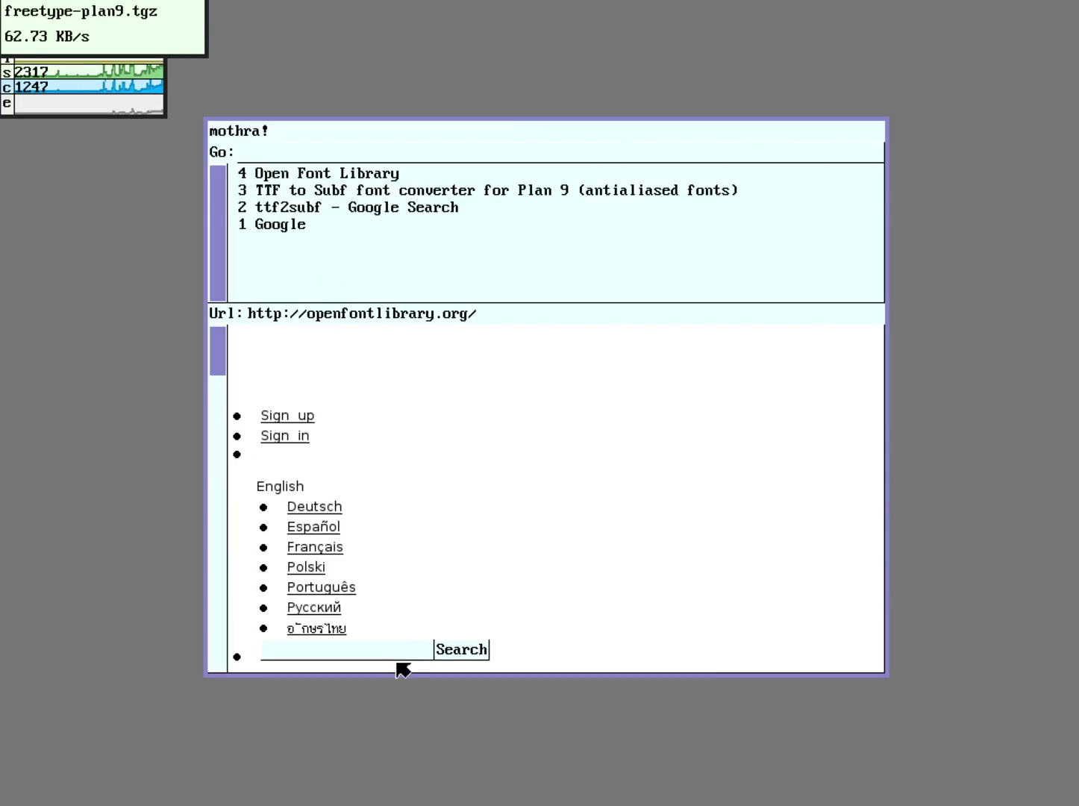
{"action": "type", "text": "anonymous"}
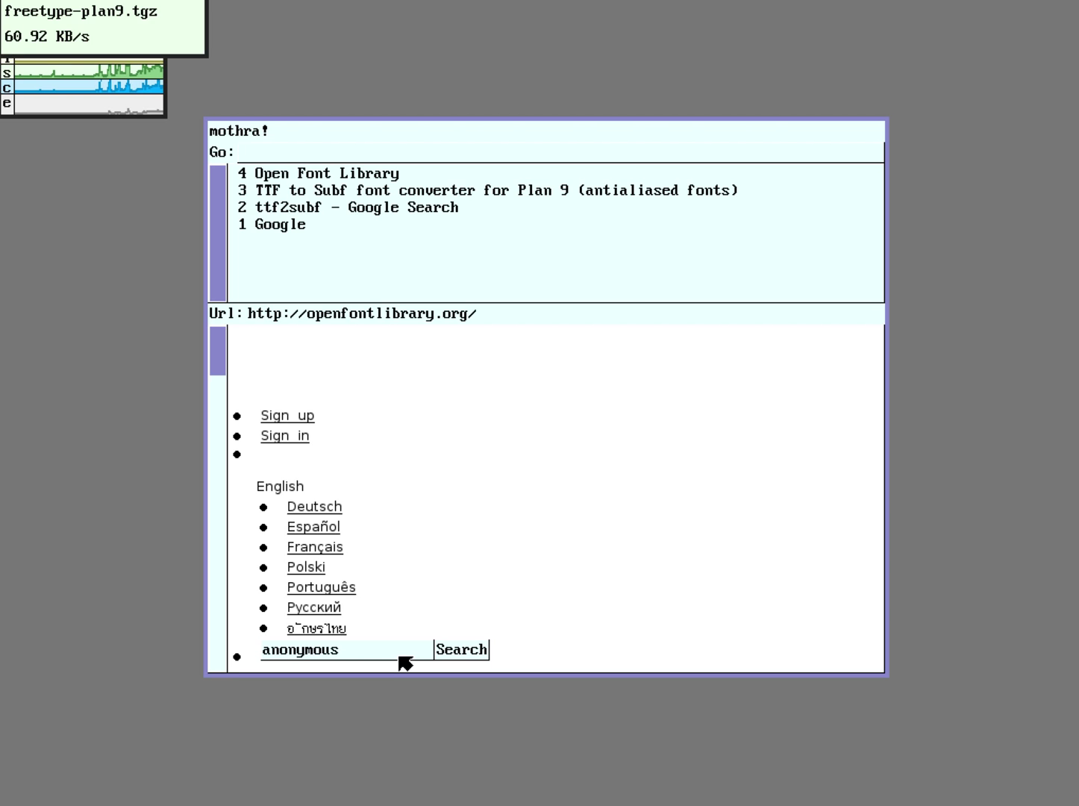
{"action": "key", "text": "Return"}
{"action": "scroll", "coordinate": [452, 561], "scroll_direction": "down", "scroll_amount": 10}
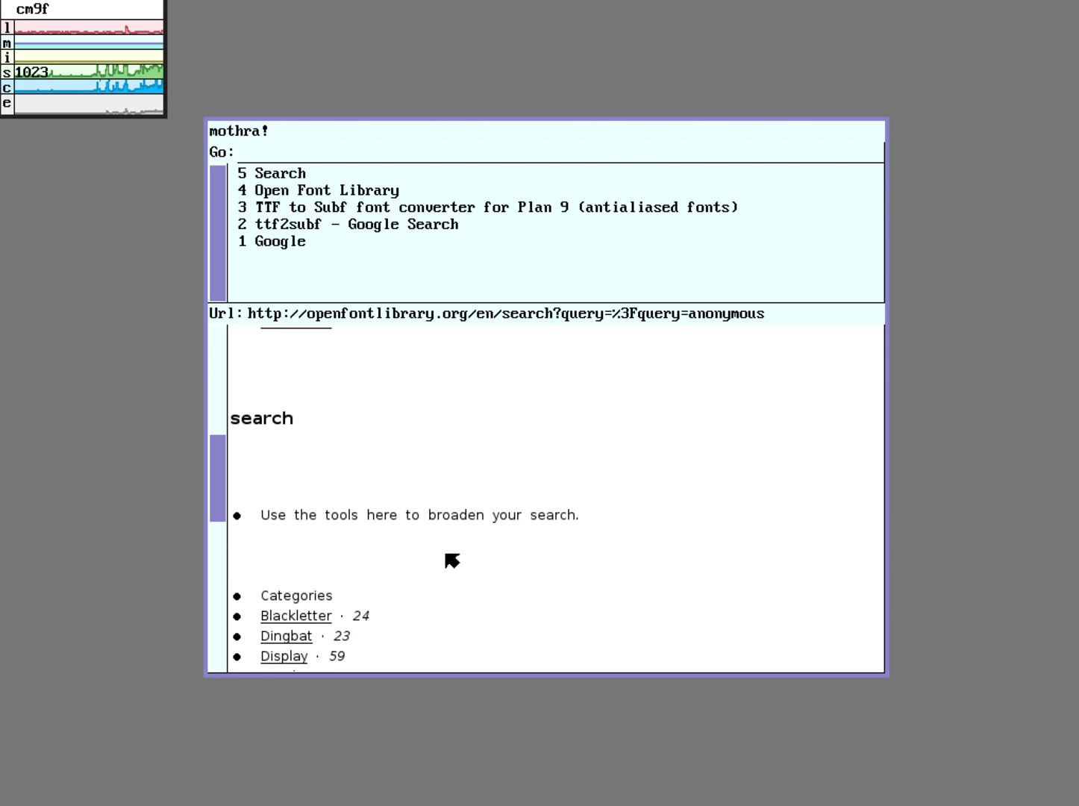
{"action": "scroll", "coordinate": [452, 560], "scroll_direction": "down", "scroll_amount": 2}
{"action": "scroll", "coordinate": [451, 559], "scroll_direction": "up", "scroll_amount": 2}
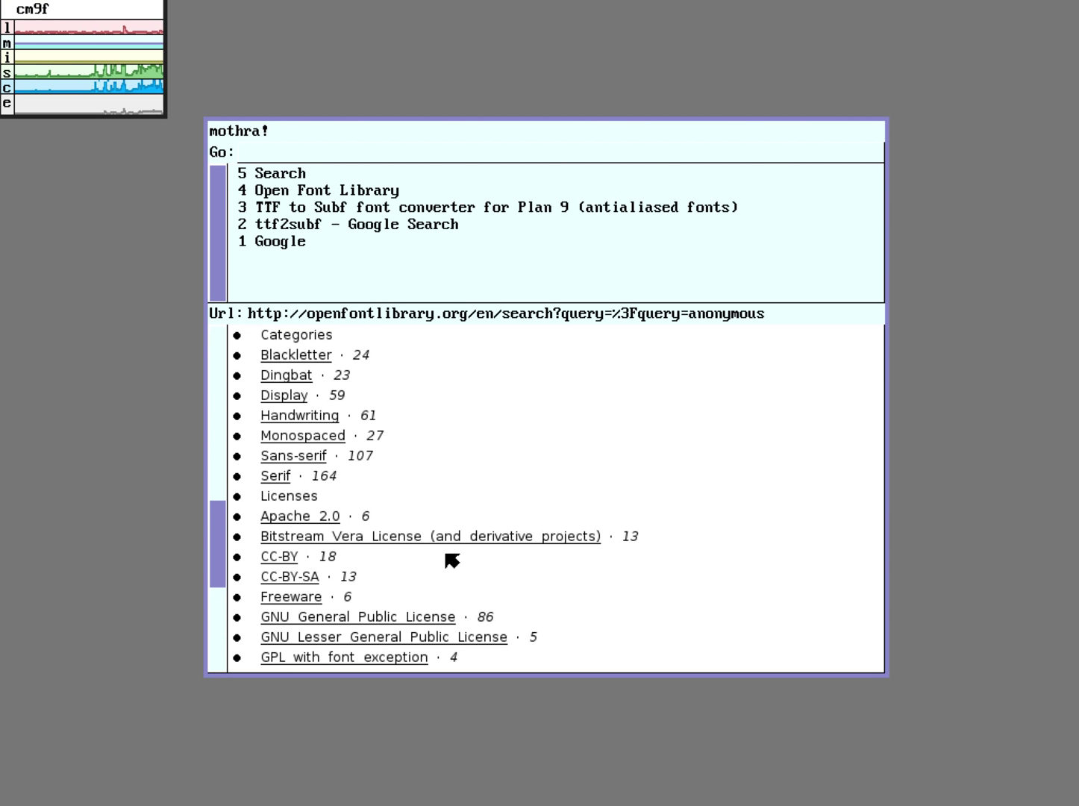
Step: Browse the Monospaced category and scroll through the Anonymous Pro font page
{"action": "left_click", "coordinate": [315, 442]}
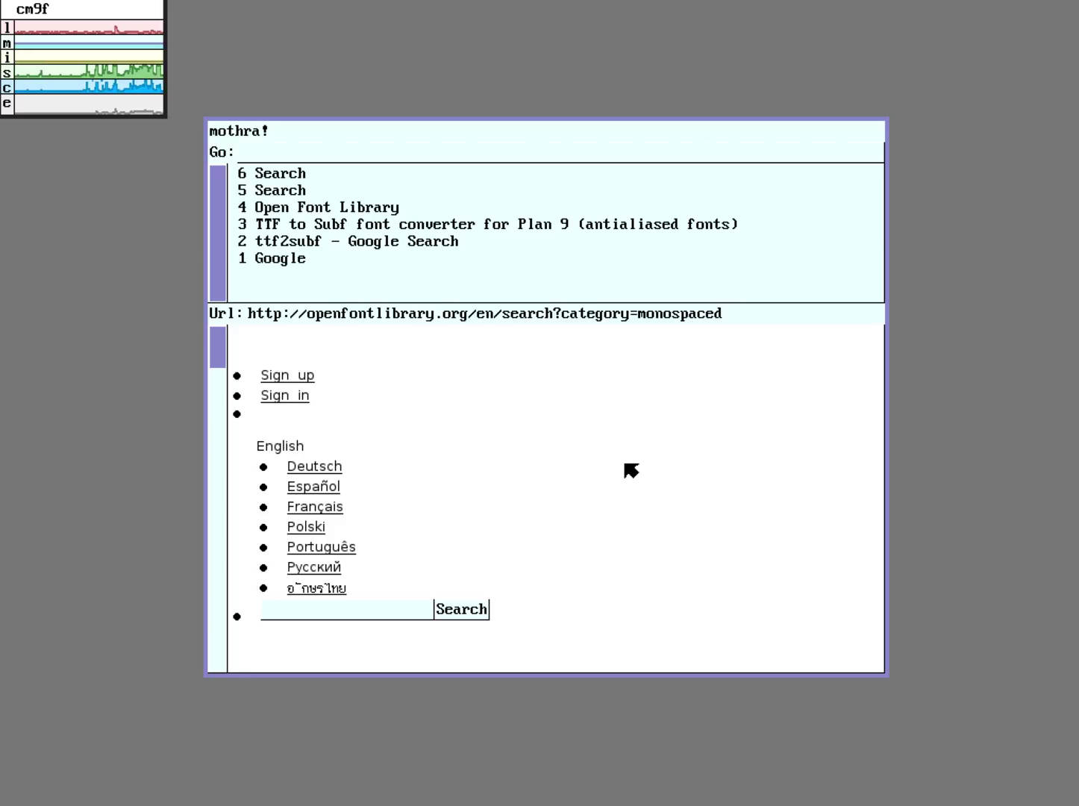
{"action": "scroll", "coordinate": [631, 471], "scroll_direction": "down", "scroll_amount": 3}
{"action": "scroll", "coordinate": [632, 470], "scroll_direction": "down", "scroll_amount": 2}
{"action": "scroll", "coordinate": [632, 471], "scroll_direction": "down", "scroll_amount": 1}
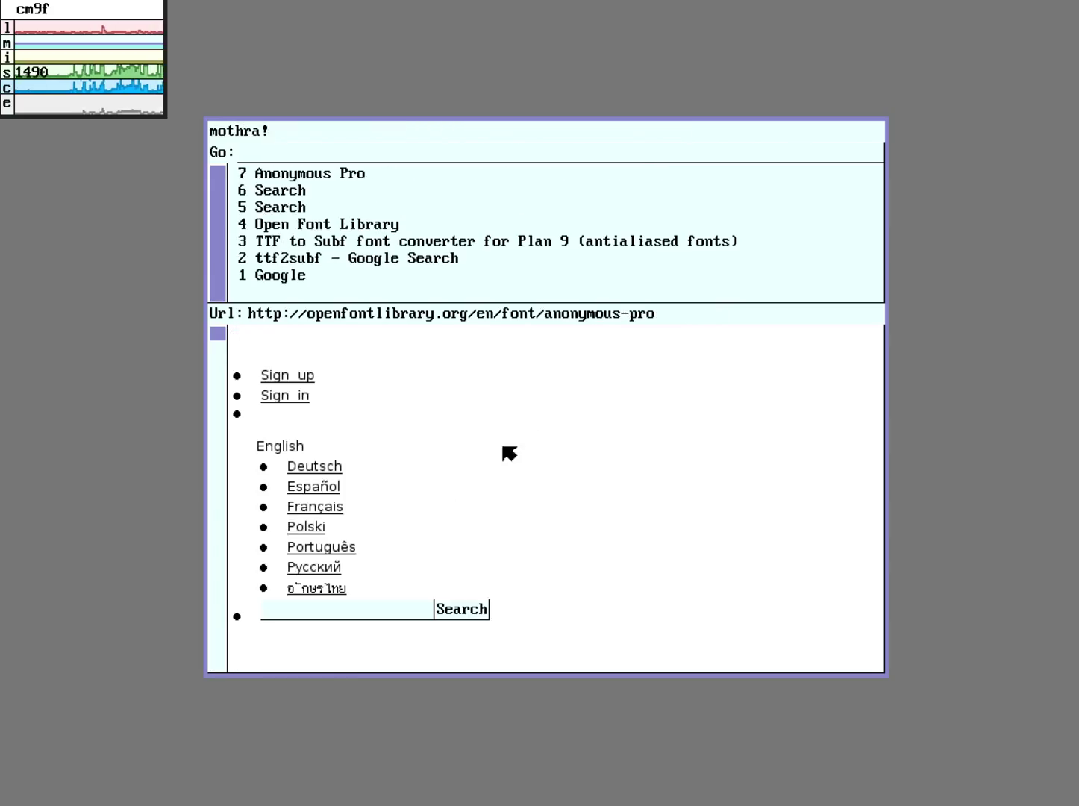
{"action": "scroll", "coordinate": [508, 450], "scroll_direction": "down", "scroll_amount": 3}
{"action": "scroll", "coordinate": [508, 452], "scroll_direction": "down", "scroll_amount": 12}
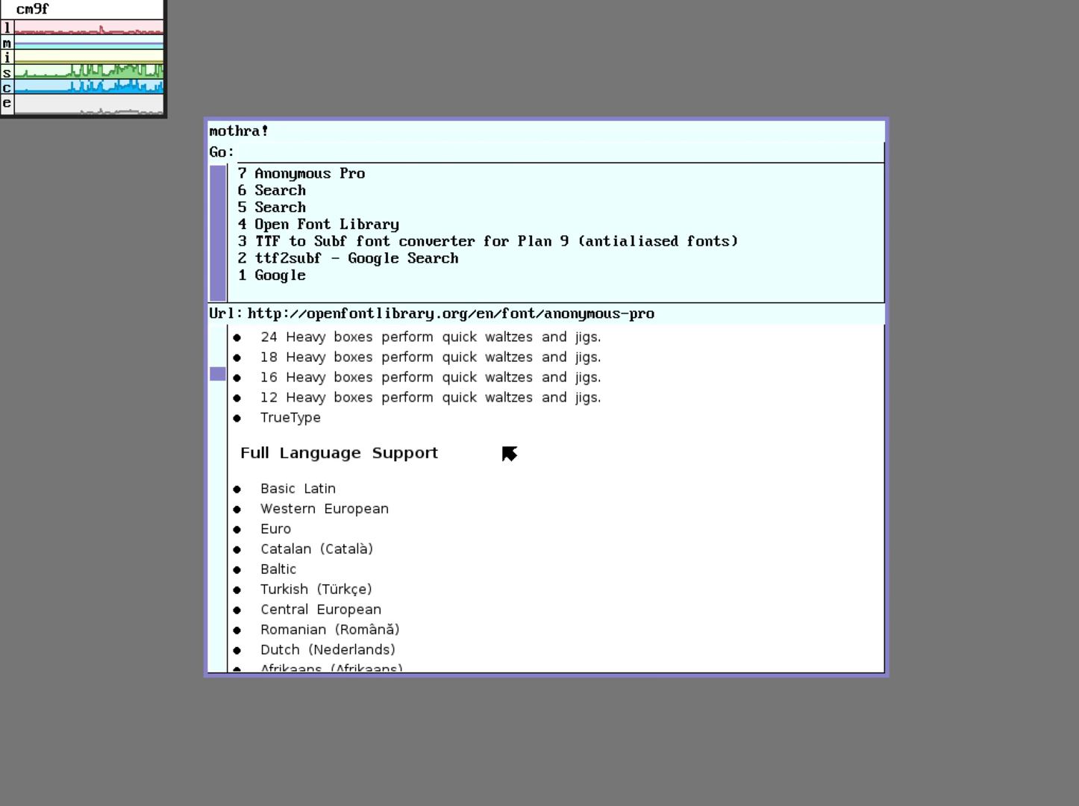
{"action": "scroll", "coordinate": [508, 452], "scroll_direction": "down", "scroll_amount": 12}
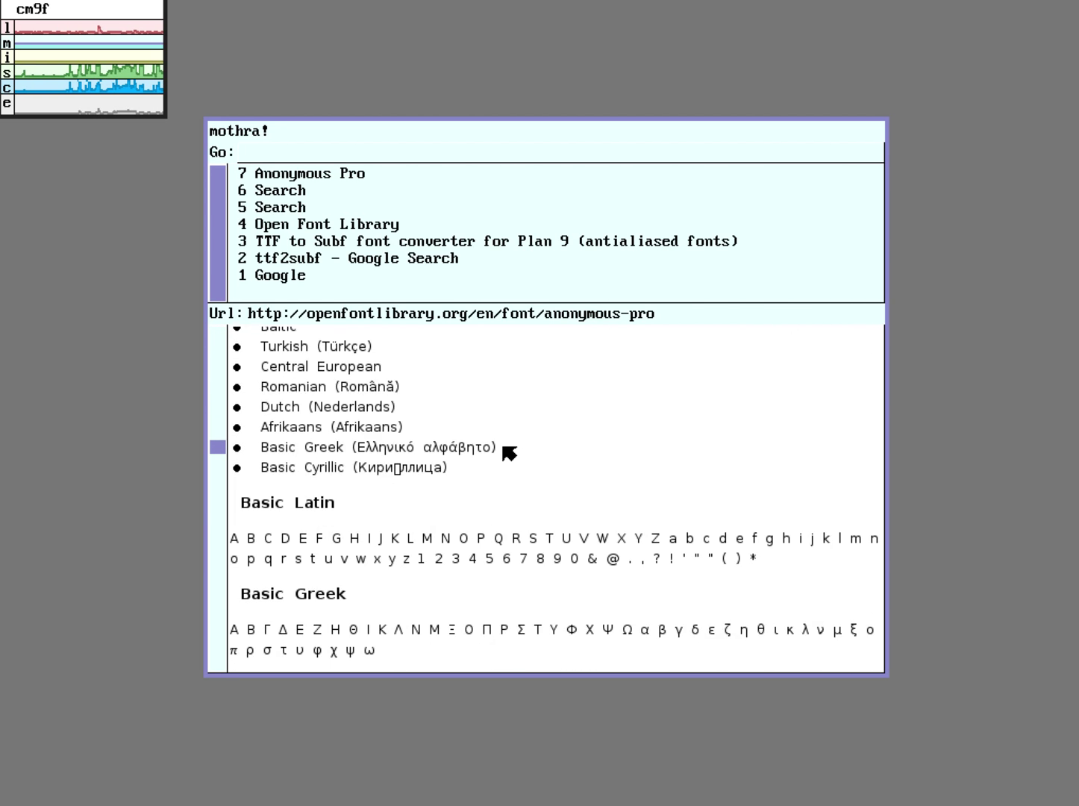
{"action": "scroll", "coordinate": [508, 452], "scroll_direction": "down", "scroll_amount": 12}
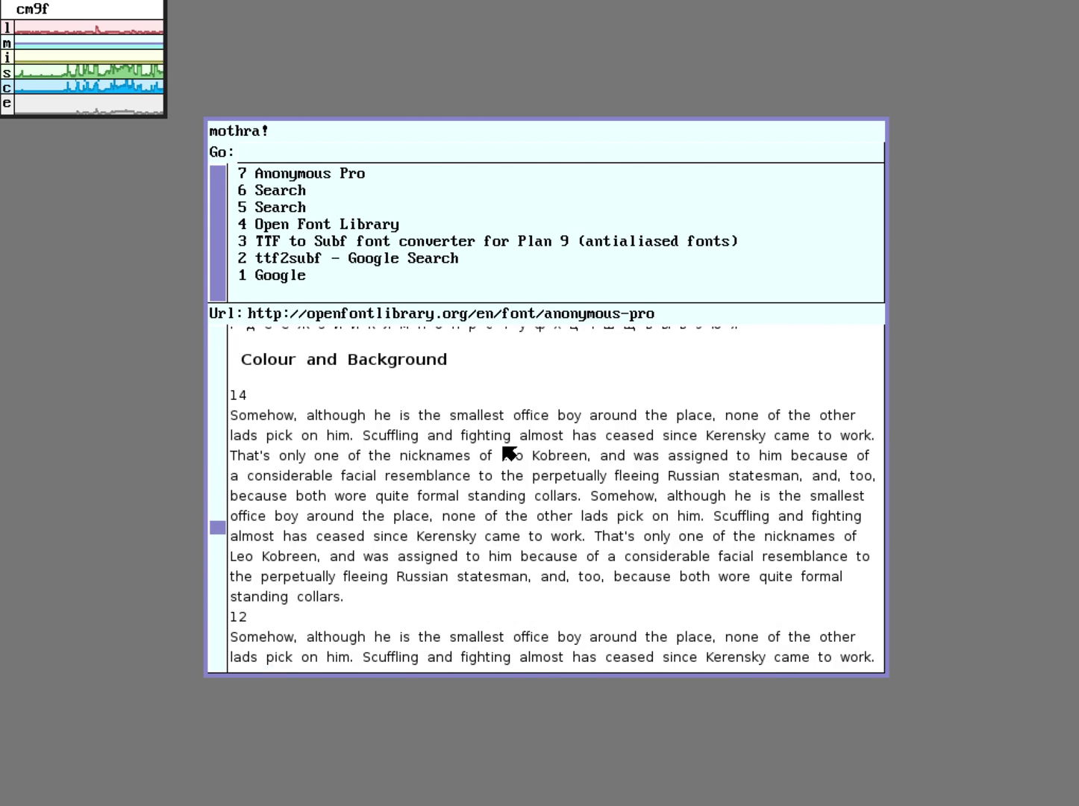
{"action": "scroll", "coordinate": [508, 451], "scroll_direction": "down", "scroll_amount": 12}
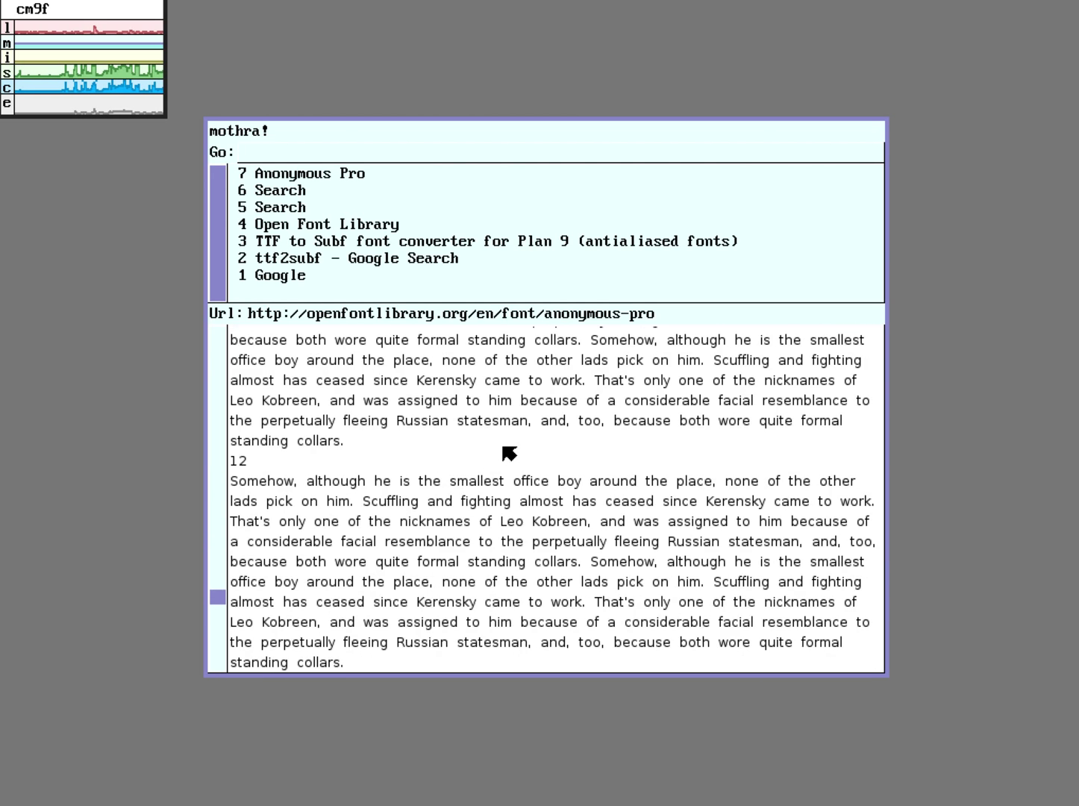
{"action": "scroll", "coordinate": [508, 452], "scroll_direction": "down", "scroll_amount": 3}
Step: Save anonymous-pro.zip, then exit Mothra and confirm the quit
{"action": "left_click", "coordinate": [378, 442]}
{"action": "key", "text": "Return"}
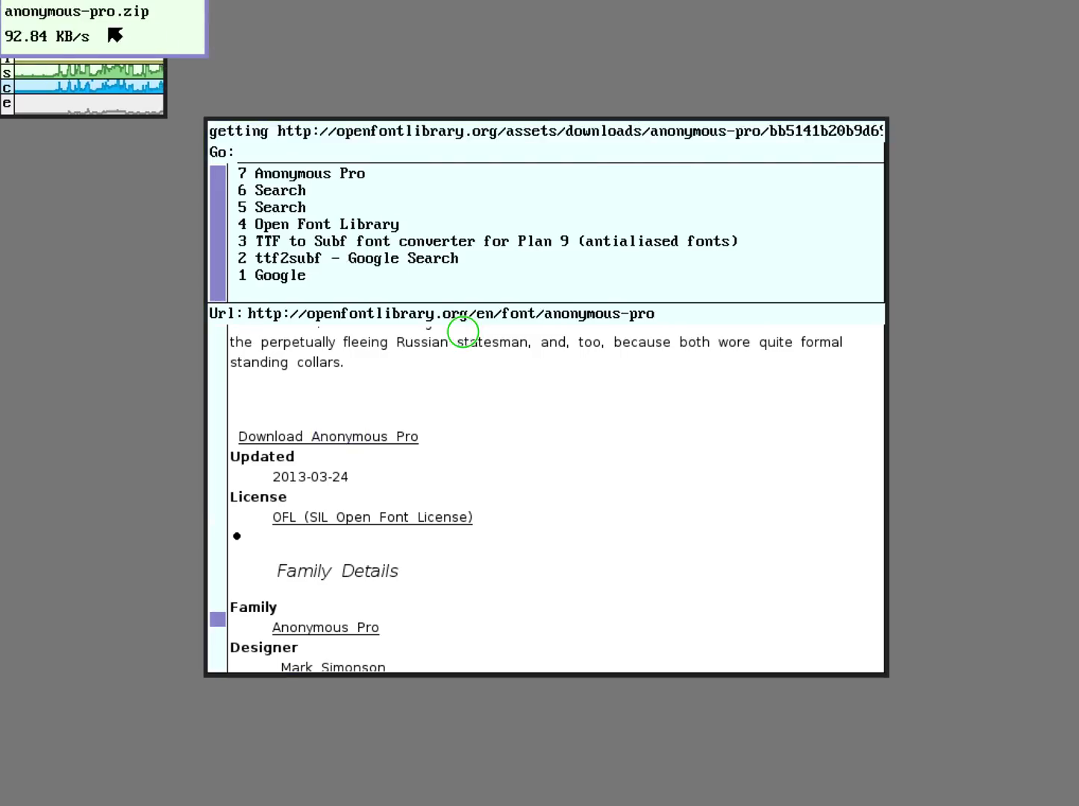
{"action": "right_click", "coordinate": [236, 51]}
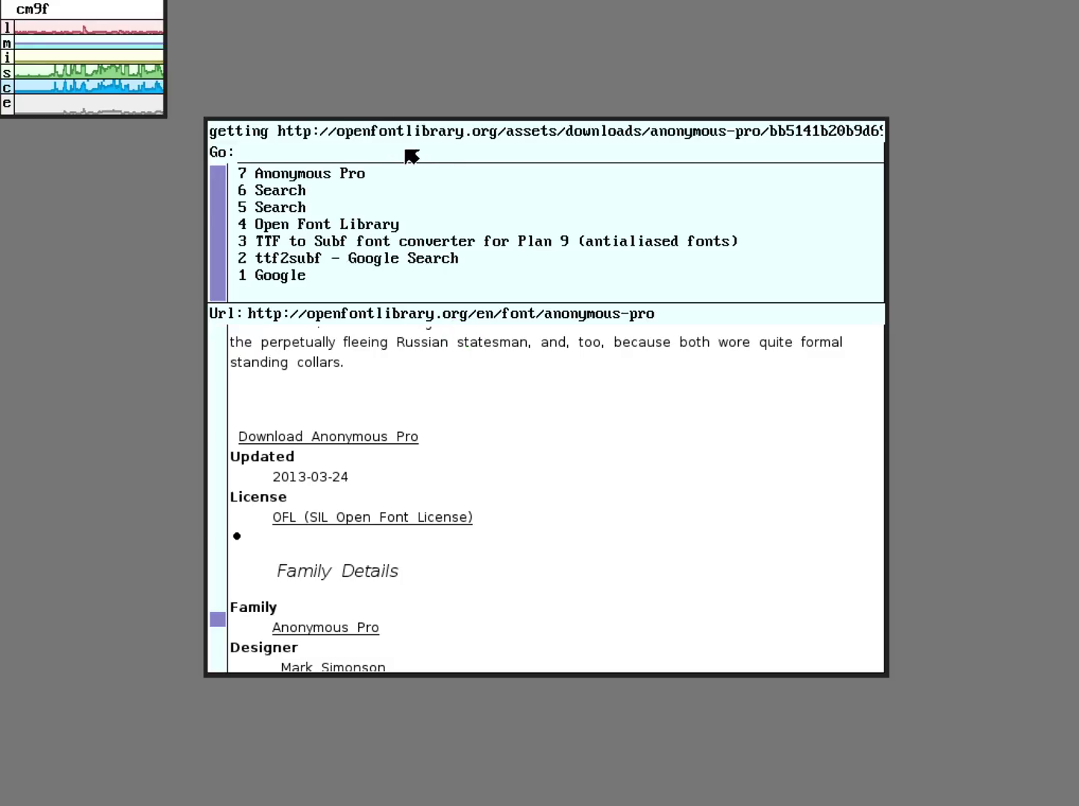
{"action": "middle_click", "coordinate": [412, 154]}
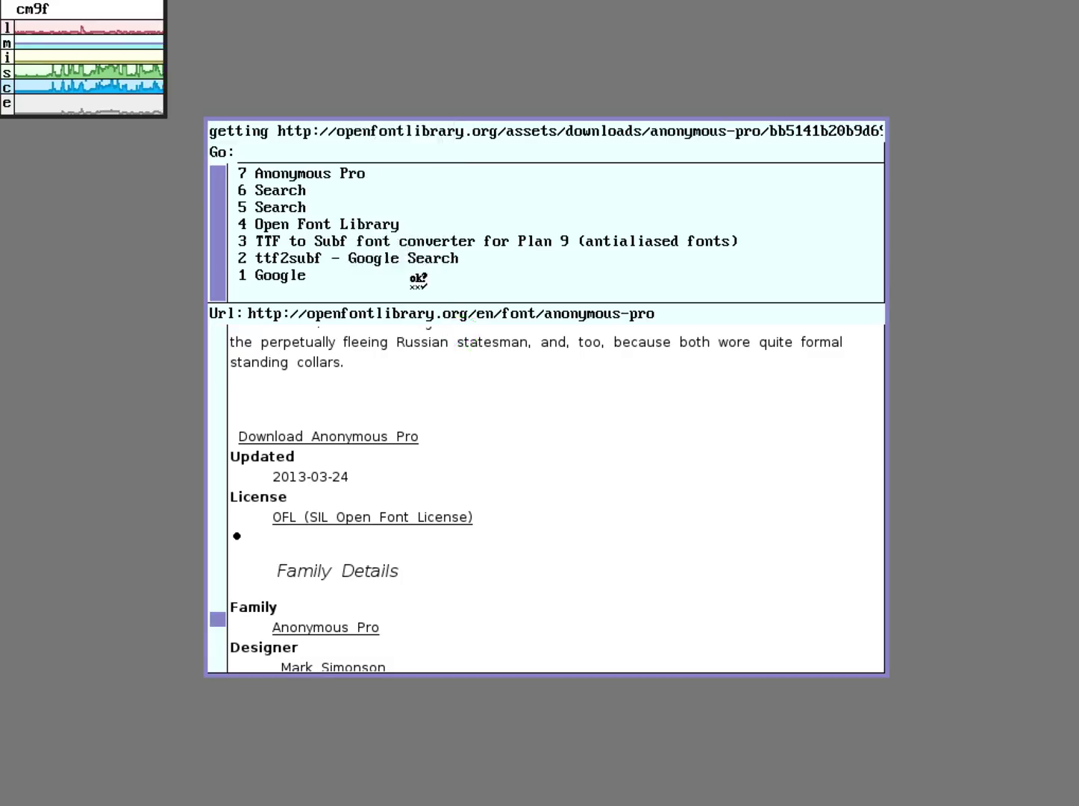
{"action": "middle_click", "coordinate": [443, 277]}
Step: List the home directory and extract freetype-plan9.tgz with tar zxf
{"action": "type", "text": "ls"}
{"action": "key", "text": "Return"}
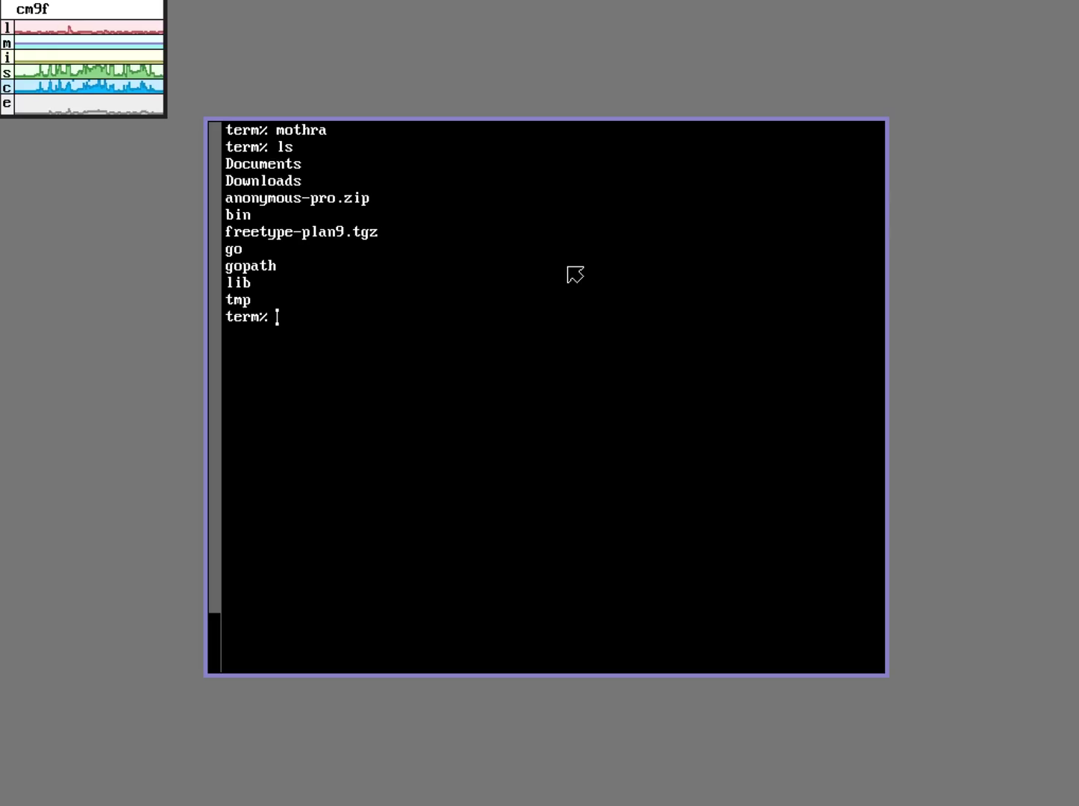
{"action": "type", "text": "tar z"}
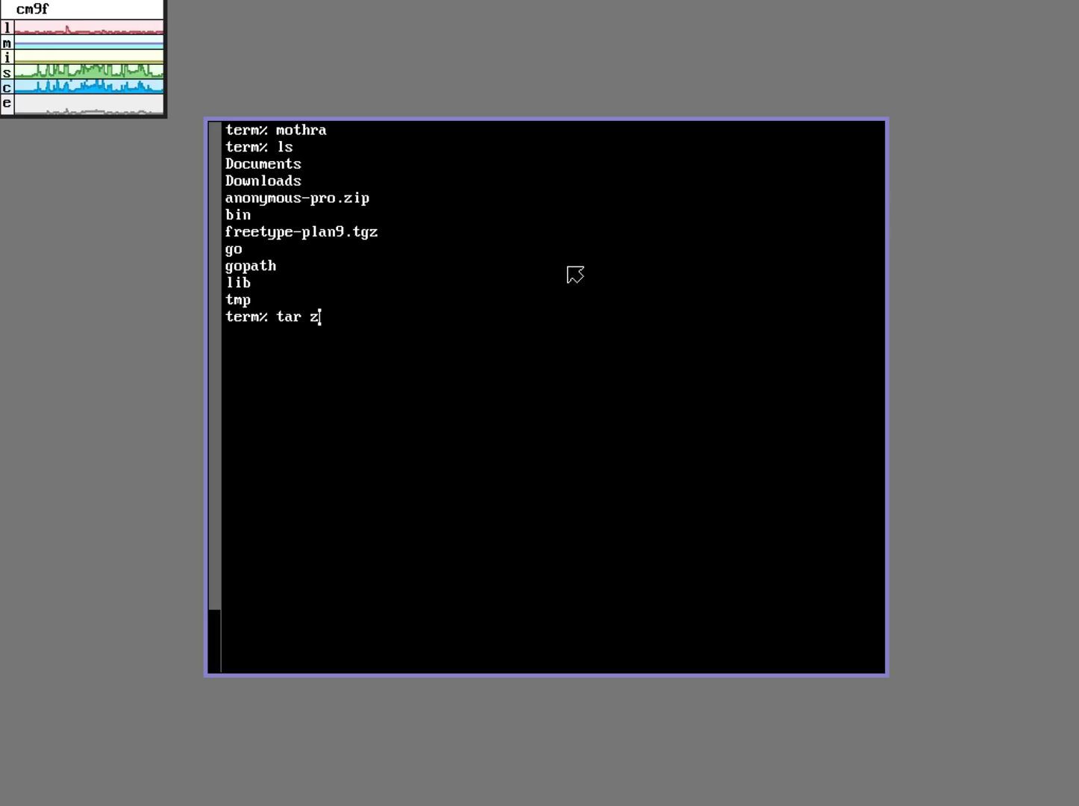
{"action": "type", "text": "xf freetype-"}
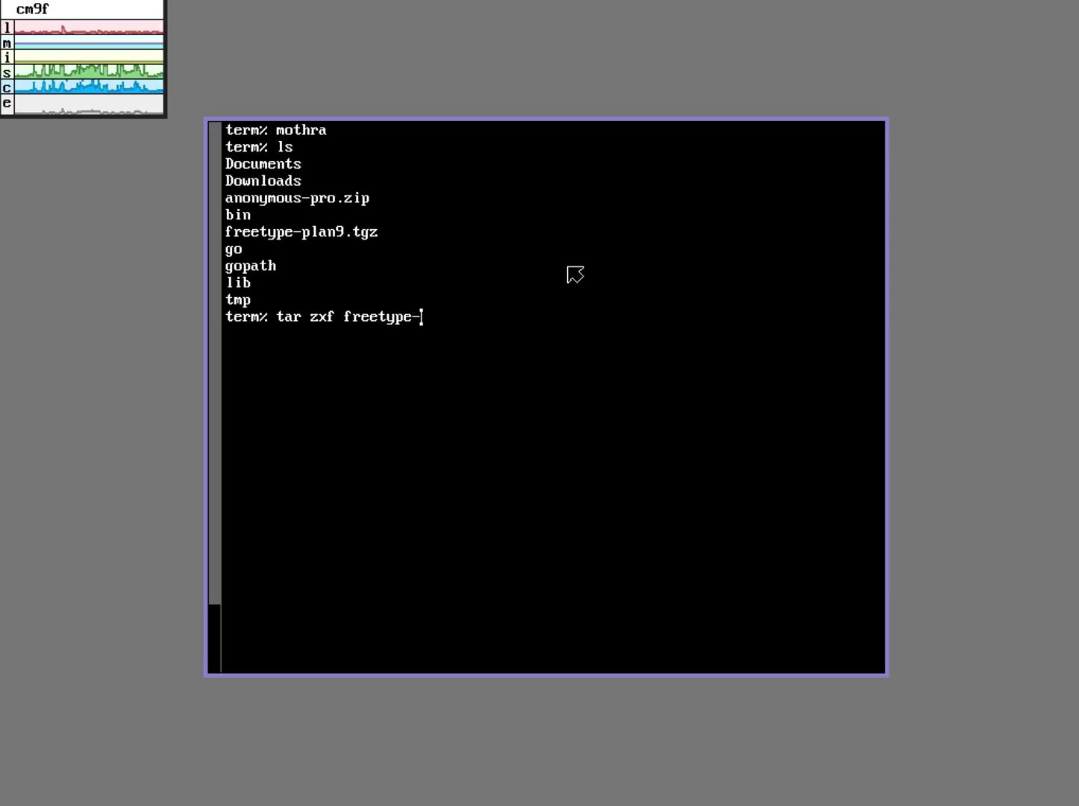
{"action": "key", "text": "ctrl+f"}
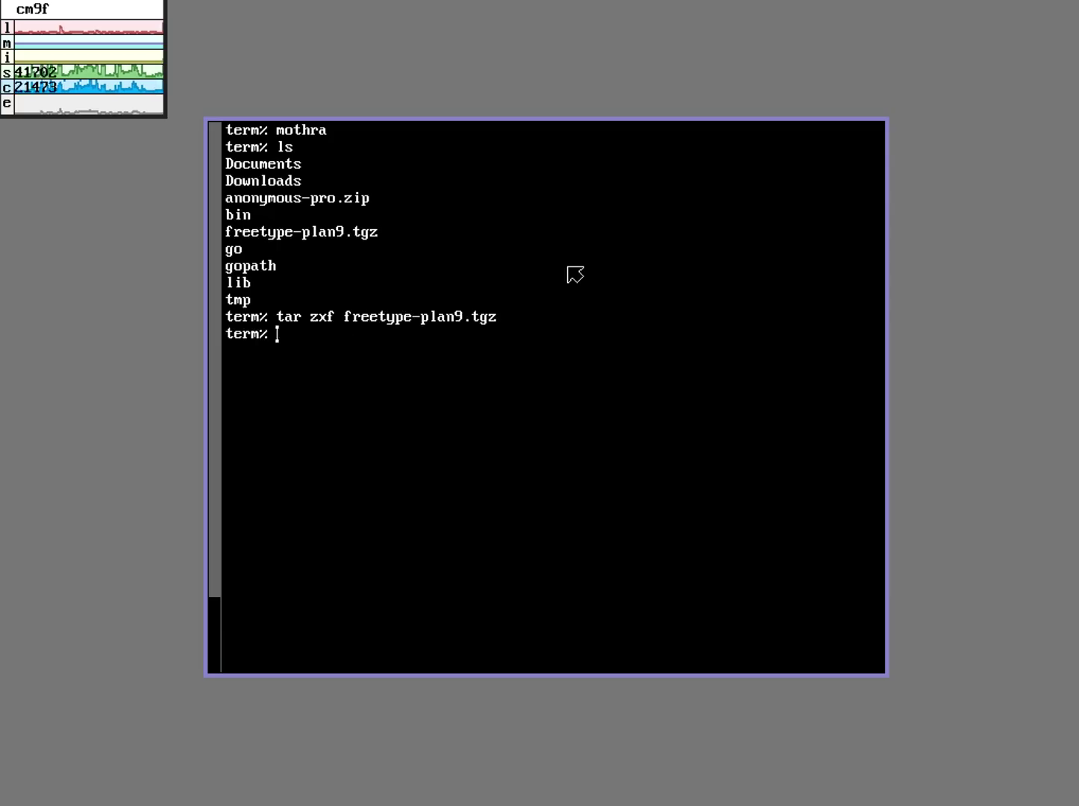
Step: List the home directory again to find the extracted freetype folder
{"action": "type", "text": "cd"}
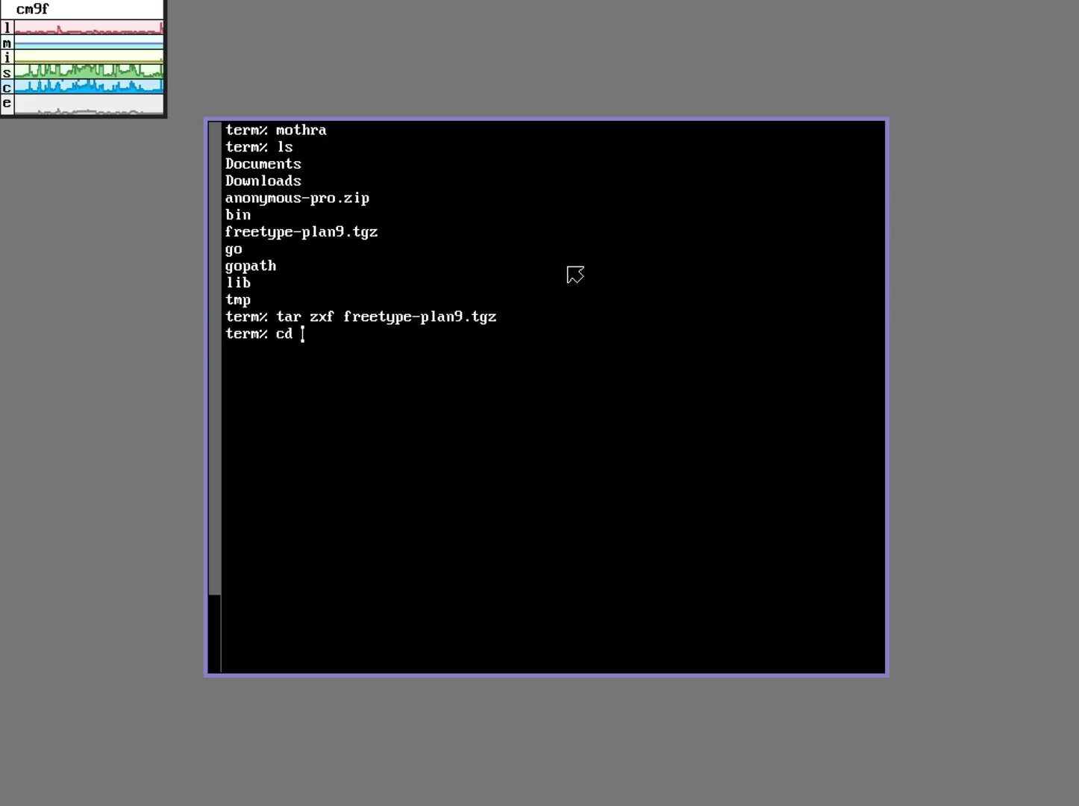
{"action": "key", "text": "BackSpace"}
{"action": "key", "text": "BackSpace"}
{"action": "key", "text": "BackSpace"}
{"action": "type", "text": "ls"}
{"action": "key", "text": "Return"}
Step: Change into freetype-2.1.4 and list its source files
{"action": "type", "text": "cd freetype-2"}
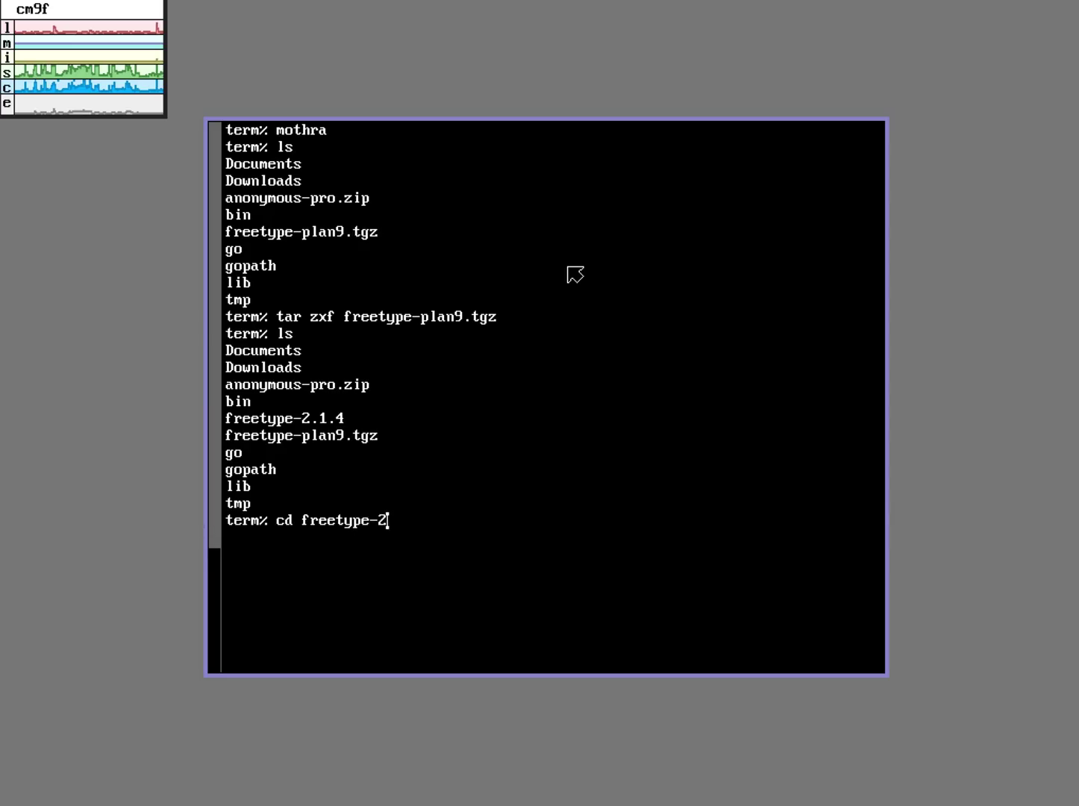
{"action": "key", "text": "ctrl+f"}
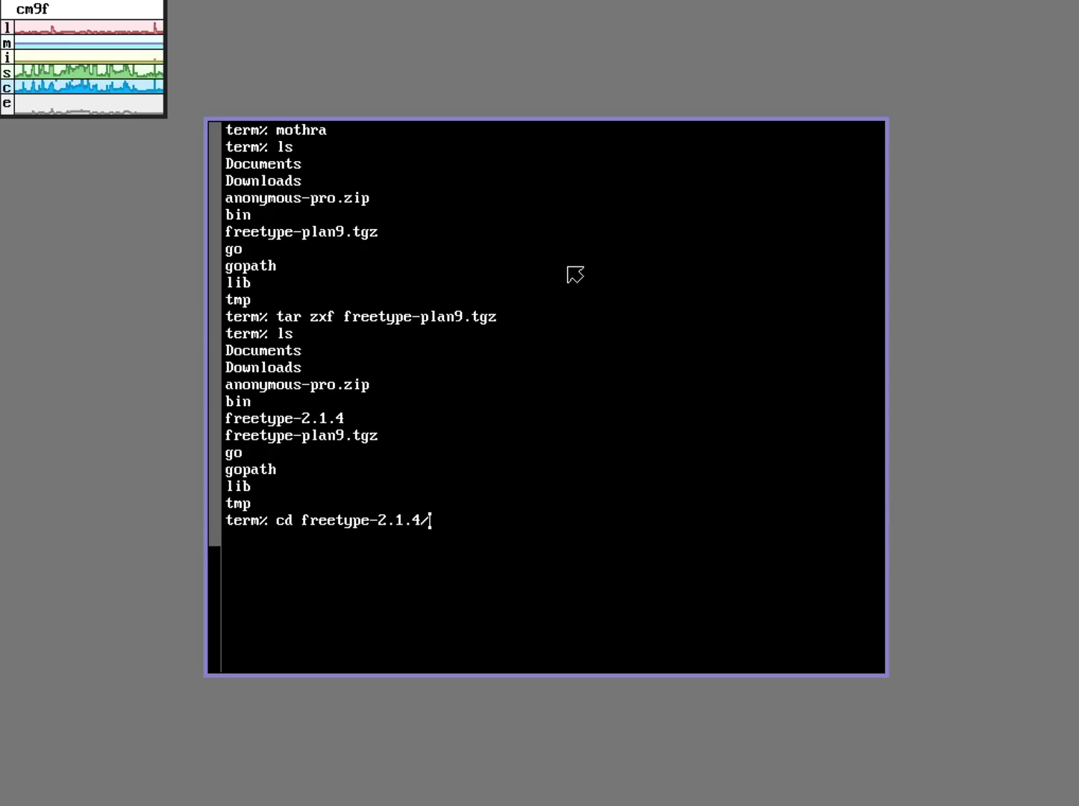
{"action": "key", "text": "Return"}
{"action": "type", "text": "ls"}
{"action": "key", "text": "Return"}
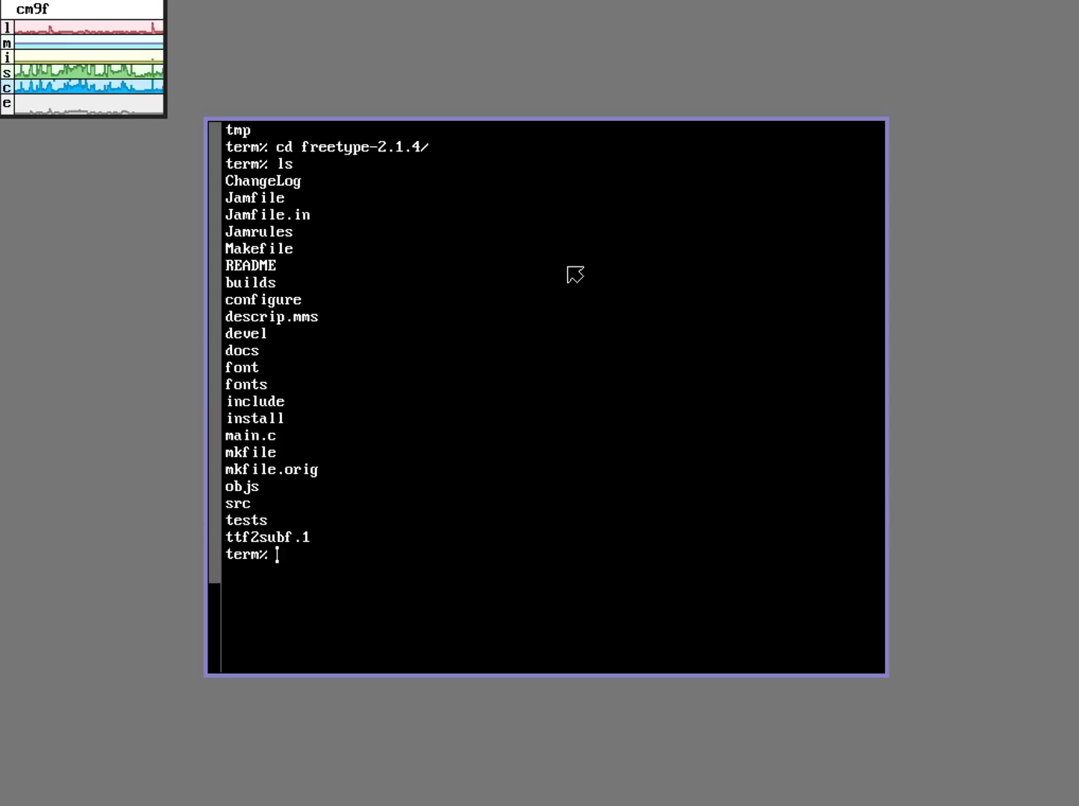
Step: Build FreeType and ttf2subf with mk, discarding a half-typed copy to /386/lib
{"action": "type", "text": "mk"}
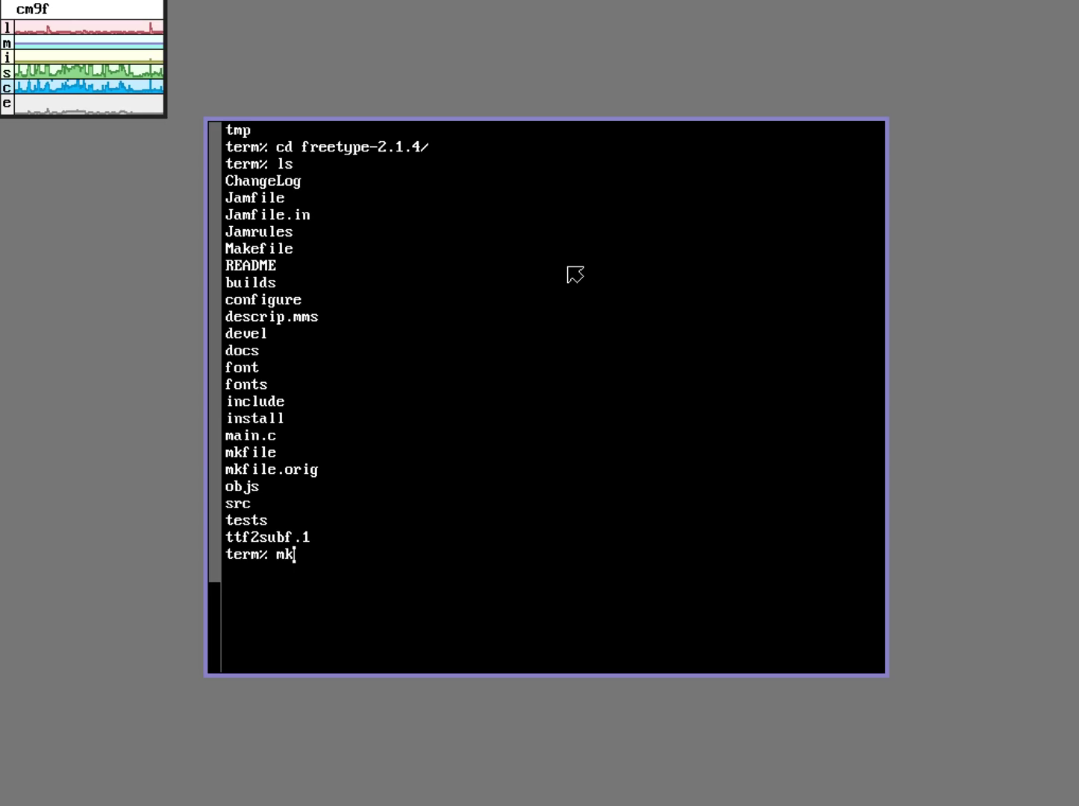
{"action": "key", "text": "Return"}
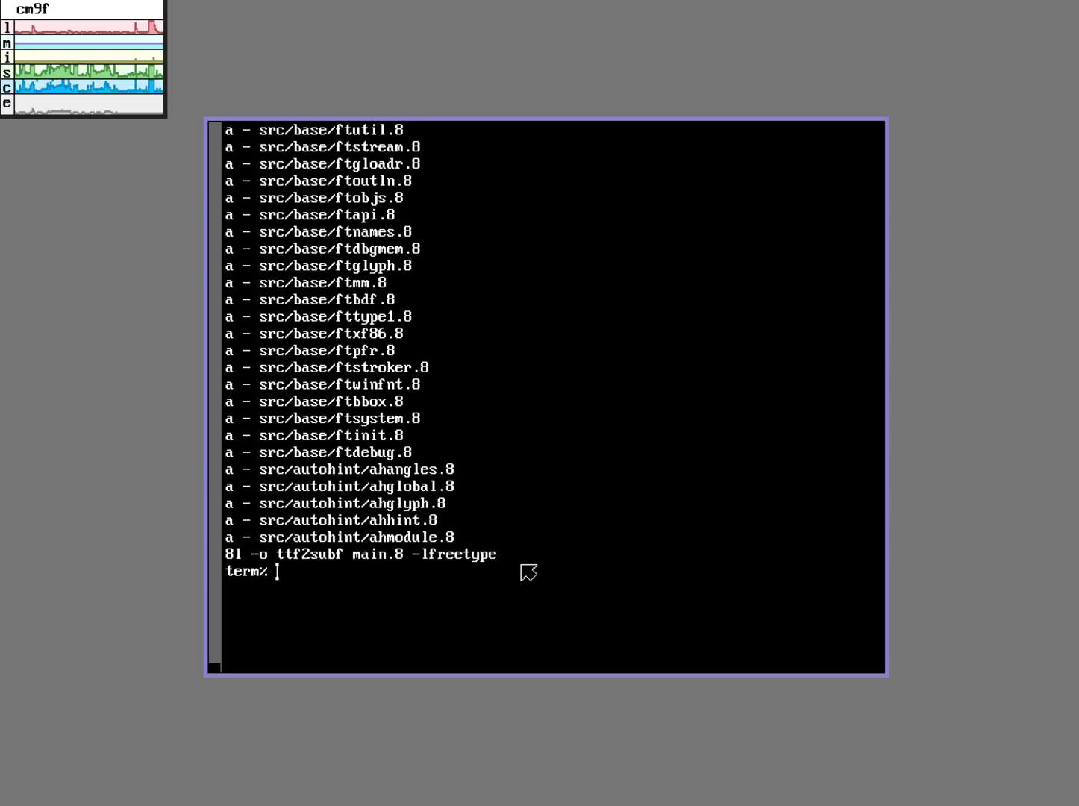
{"action": "type", "text": "cp libf"}
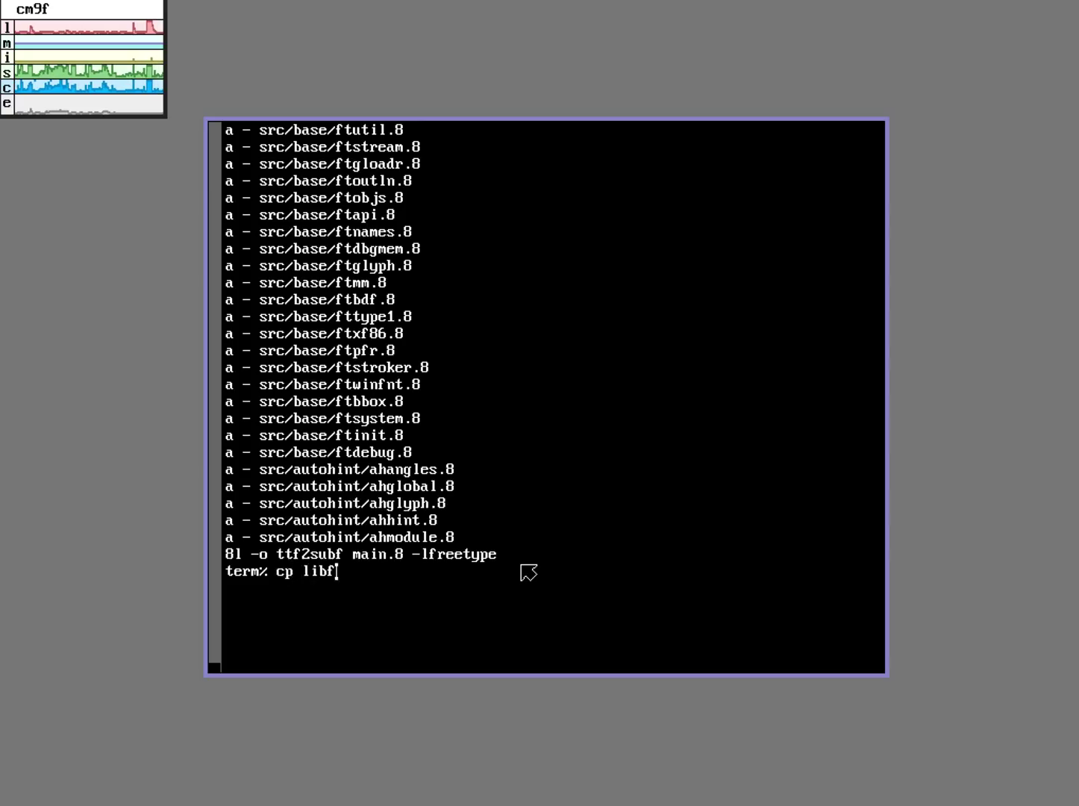
{"action": "type", "text": "reetyp"}
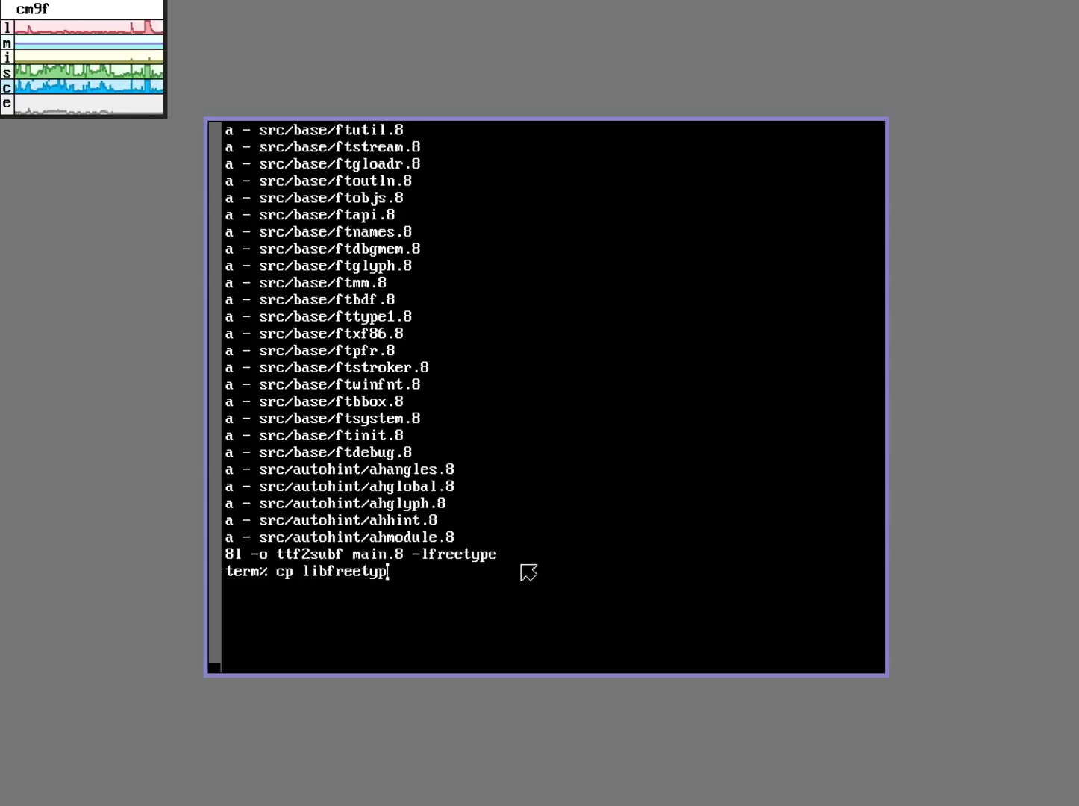
{"action": "type", "text": "e.a /386/lib"}
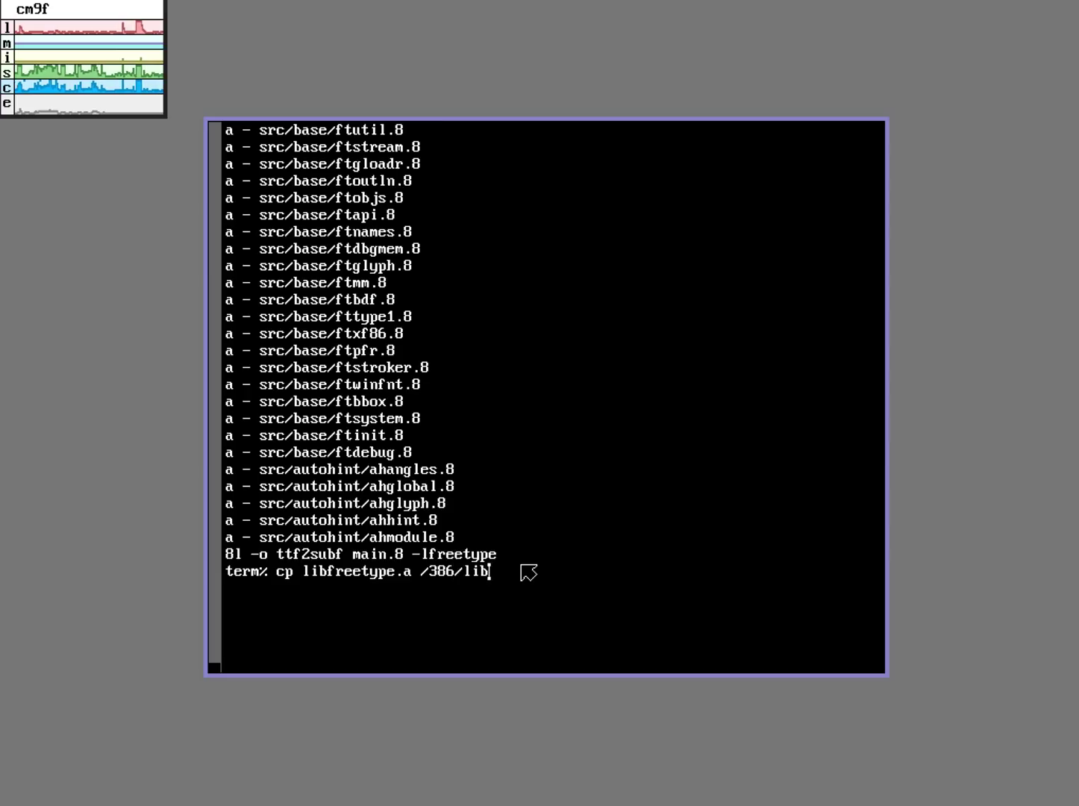
{"action": "key", "text": "BackSpace"}
{"action": "key", "text": "BackSpace"}
{"action": "key", "text": "BackSpace"}
{"action": "key", "text": "BackSpace"}
{"action": "key", "text": "BackSpace"}
{"action": "key", "text": "BackSpace"}
{"action": "key", "text": "BackSpace"}
{"action": "key", "text": "BackSpace"}
{"action": "key", "text": "BackSpace"}
{"action": "key", "text": "BackSpace"}
{"action": "key", "text": "BackSpace"}
{"action": "key", "text": "BackSpace"}
{"action": "key", "text": "BackSpace"}
{"action": "key", "text": "BackSpace"}
{"action": "key", "text": "BackSpace"}
{"action": "key", "text": "BackSpace"}
{"action": "key", "text": "BackSpace"}
{"action": "key", "text": "BackSpace"}
{"action": "key", "text": "BackSpace"}
{"action": "key", "text": "BackSpace"}
{"action": "key", "text": "BackSpace"}
{"action": "key", "text": "BackSpace"}
{"action": "key", "text": "BackSpace"}
{"action": "key", "text": "BackSpace"}
{"action": "key", "text": "BackSpace"}
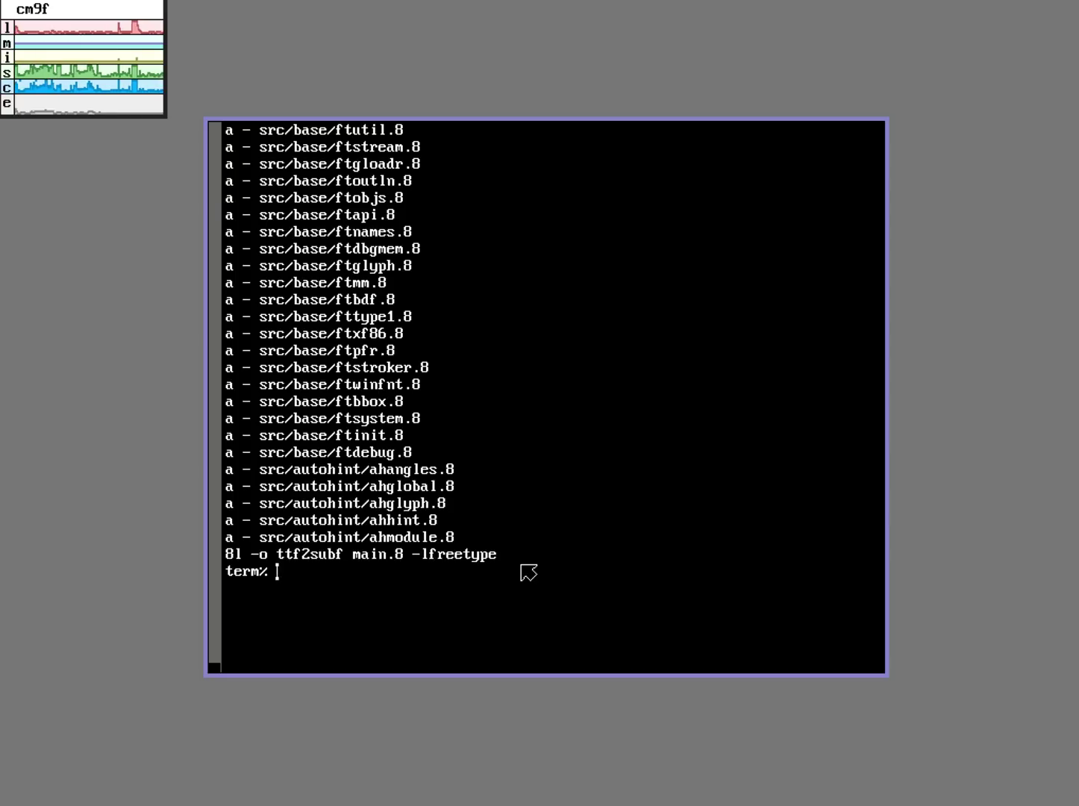
Step: Check the path with pwd and bind /usr/glenda/freetype-2.1.4 onto /bin
{"action": "type", "text": "bind -a"}
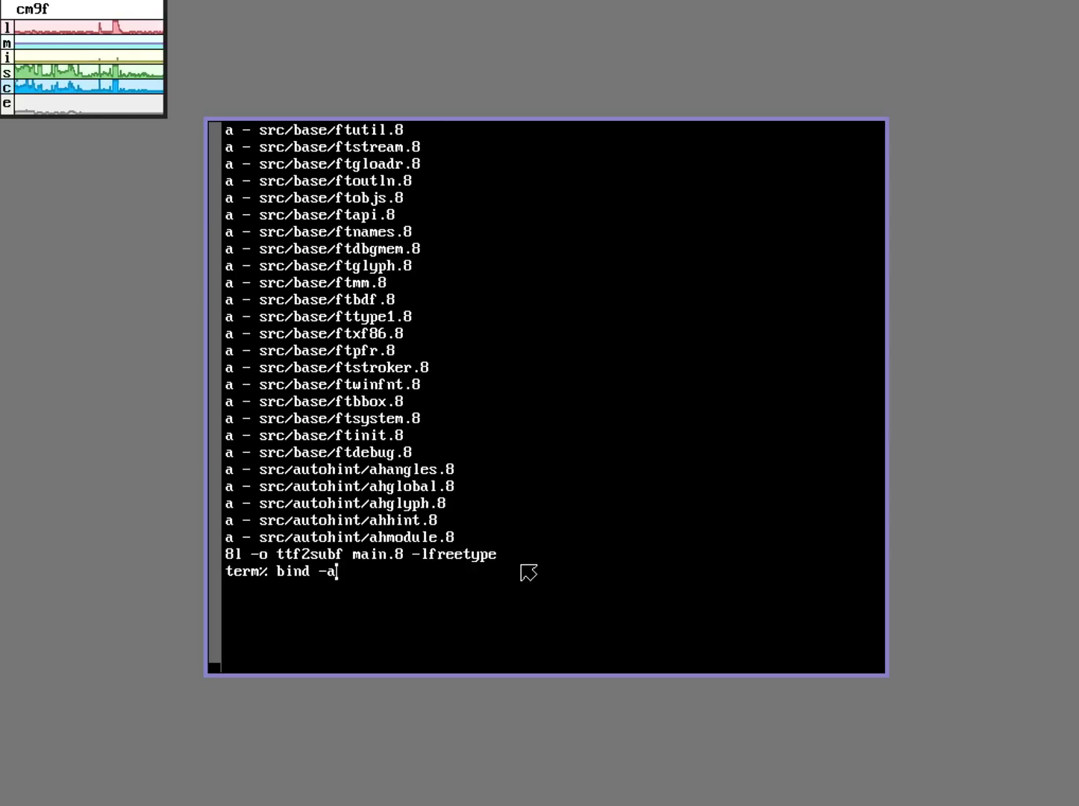
{"action": "key", "text": "BackSpace"}
{"action": "key", "text": "BackSpace"}
{"action": "key", "text": "BackSpace"}
{"action": "key", "text": "BackSpace"}
{"action": "key", "text": "BackSpace"}
{"action": "key", "text": "BackSpace"}
{"action": "key", "text": "BackSpace"}
{"action": "type", "text": "pwd"}
{"action": "key", "text": "Return"}
{"action": "type", "text": "bind -a /usr/glenda/freetype-2.1.4 /bin"}
{"action": "key", "text": "Return"}
Step: Run ttf2subf to show its usage options, then move up to the parent folder
{"action": "type", "text": "ttf2subf"}
{"action": "key", "text": "Return"}
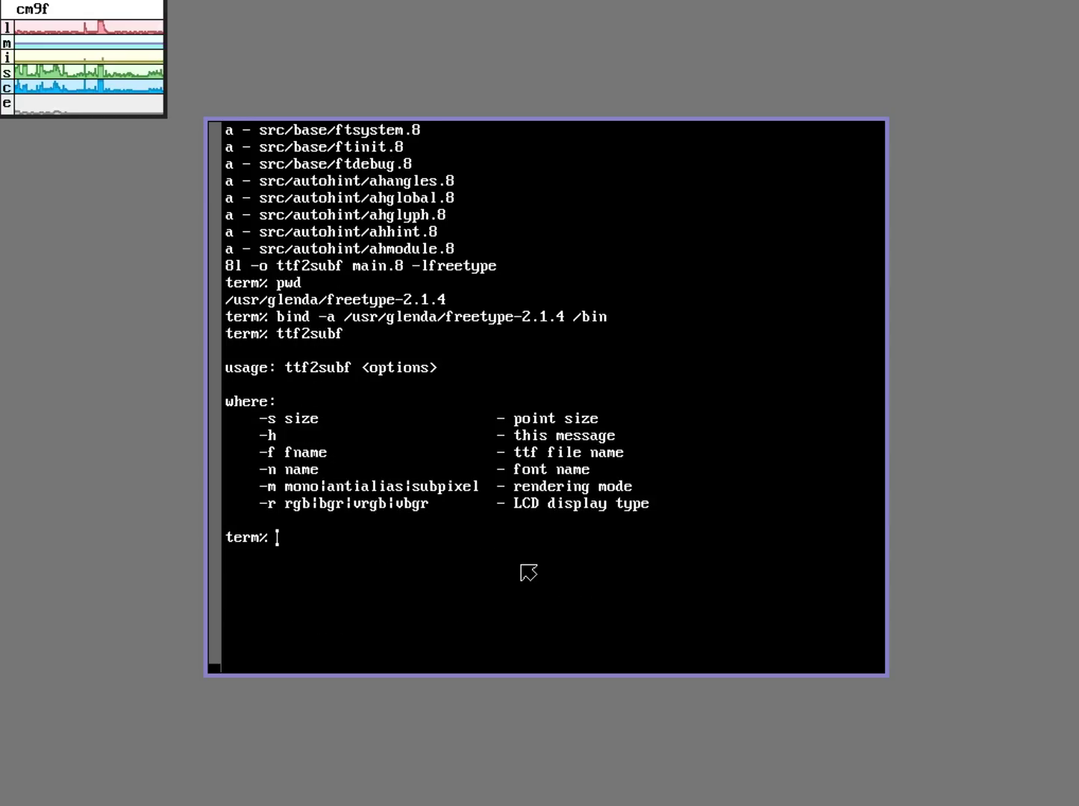
{"action": "type", "text": "cd .."}
{"action": "key", "text": "Return"}
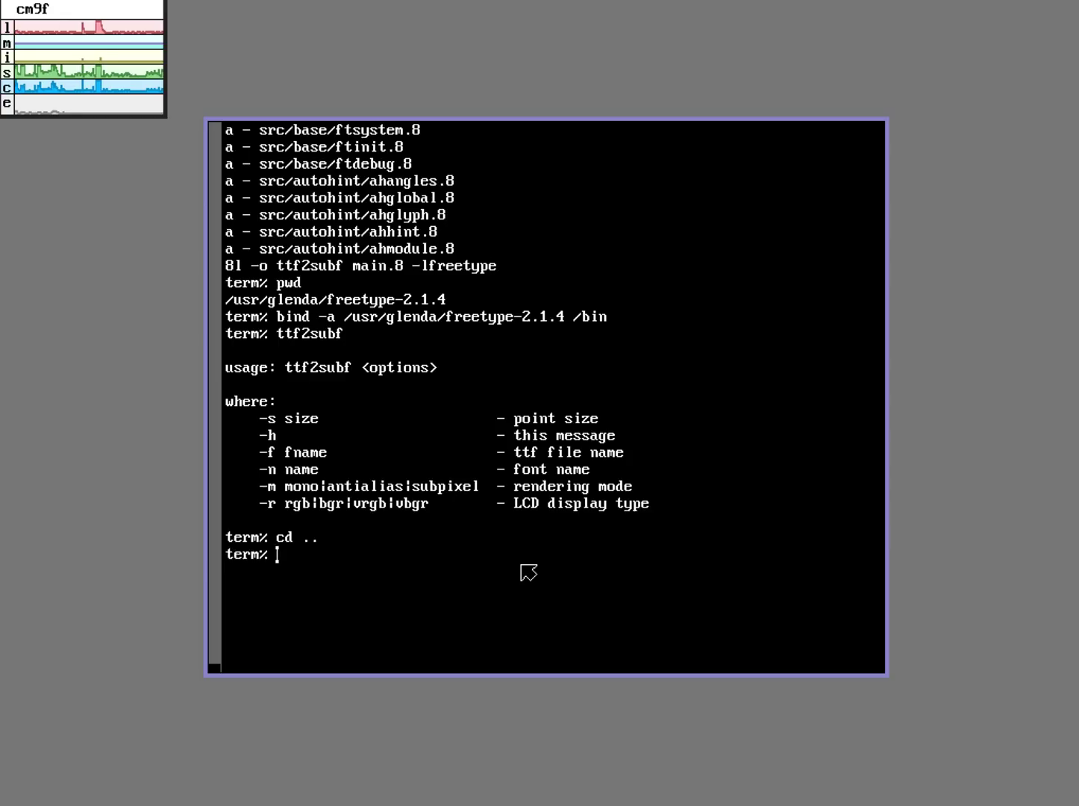
Step: List the parent folder and extract anonymous-pro.zip with unzip
{"action": "type", "text": "ls"}
{"action": "key", "text": "Return"}
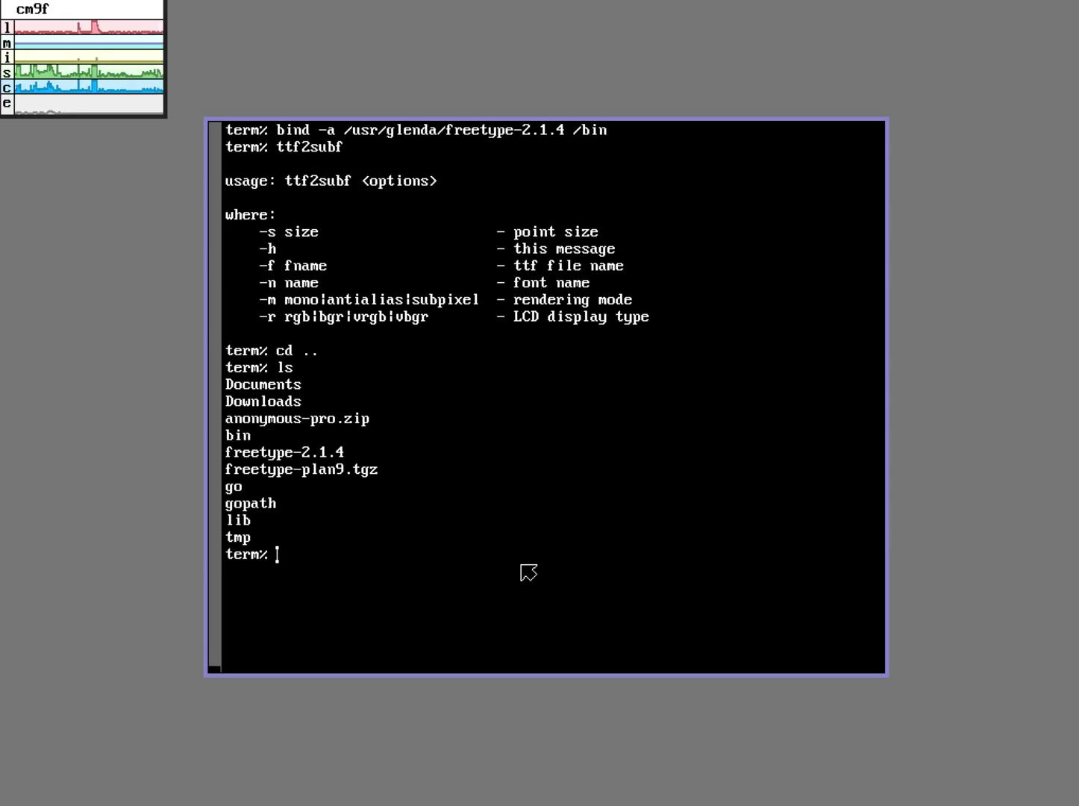
{"action": "type", "text": "unzip < a"}
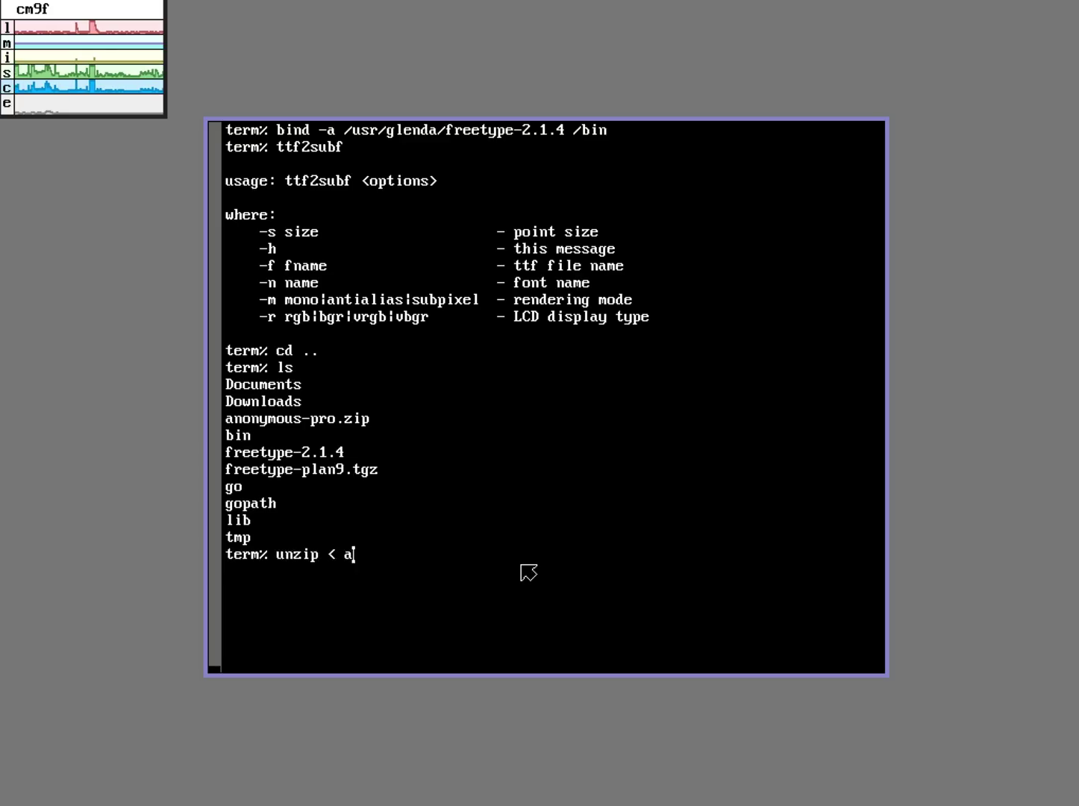
{"action": "type", "text": "nonymous-pro.zip"}
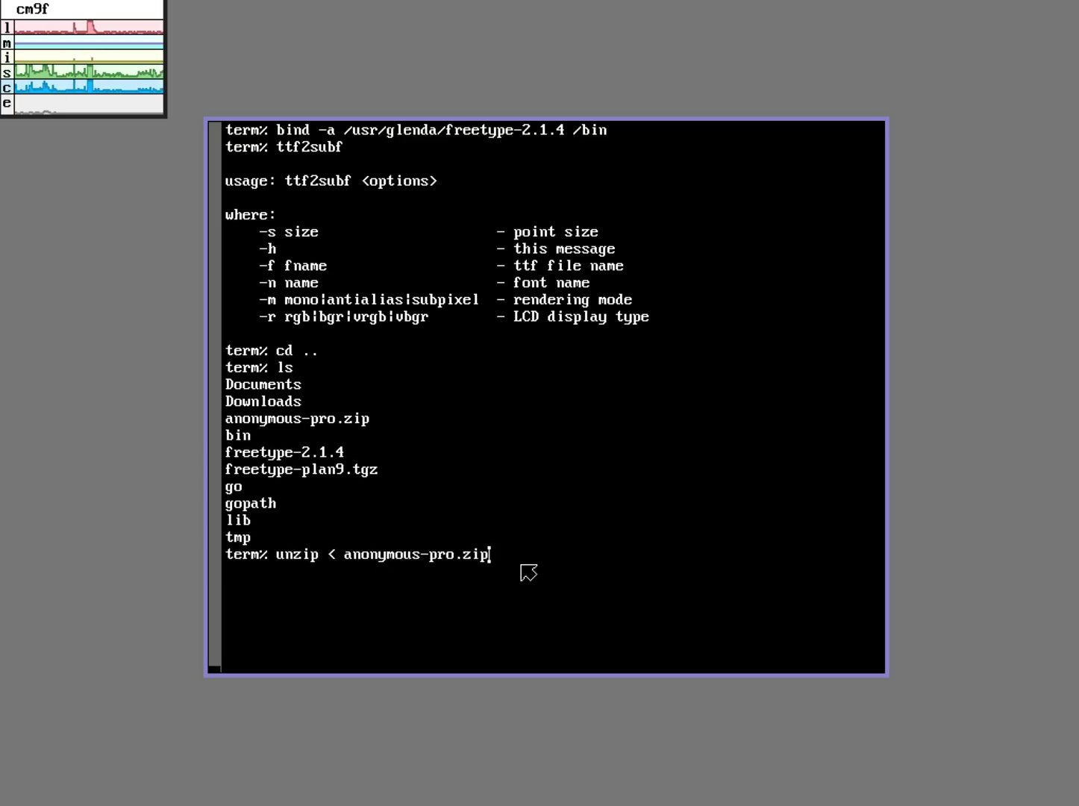
{"action": "key", "text": "Return"}
Step: Enter AnonymousPro-1.002.001, list its fonts, and type the size-15 antialias ttf2subf command
{"action": "type", "text": "cd Anon"}
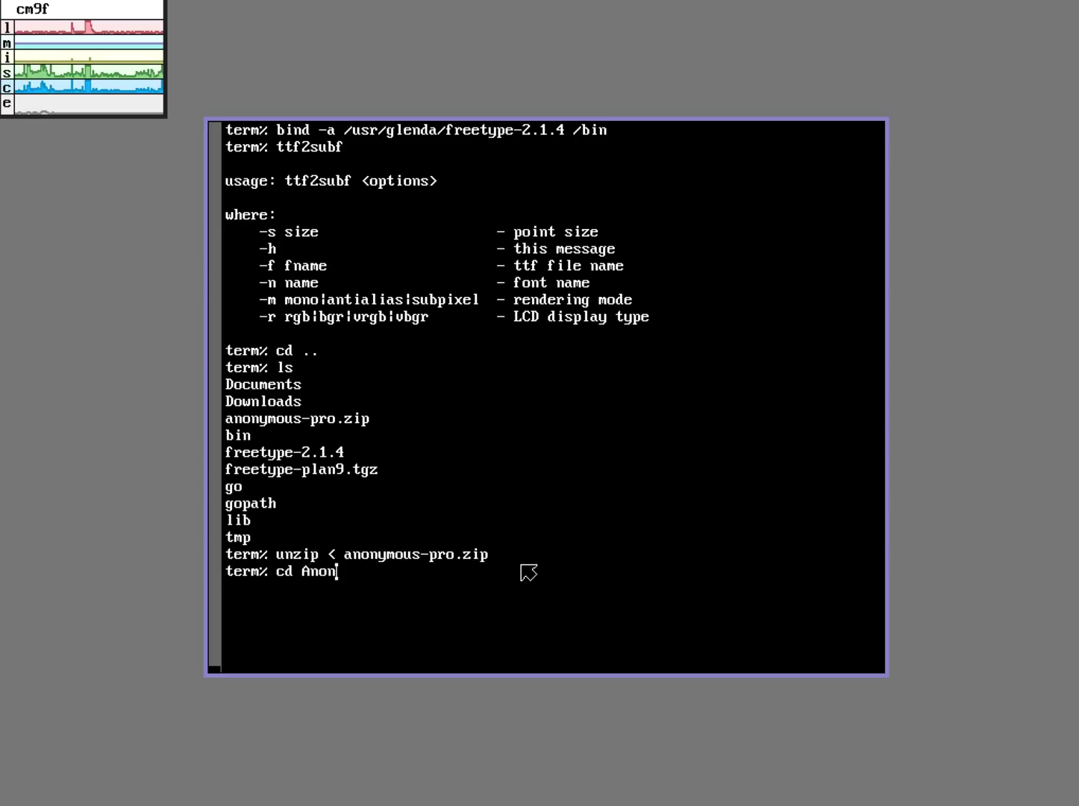
{"action": "key", "text": "ctrl+f"}
{"action": "key", "text": "Return"}
{"action": "type", "text": "ls"}
{"action": "key", "text": "Return"}
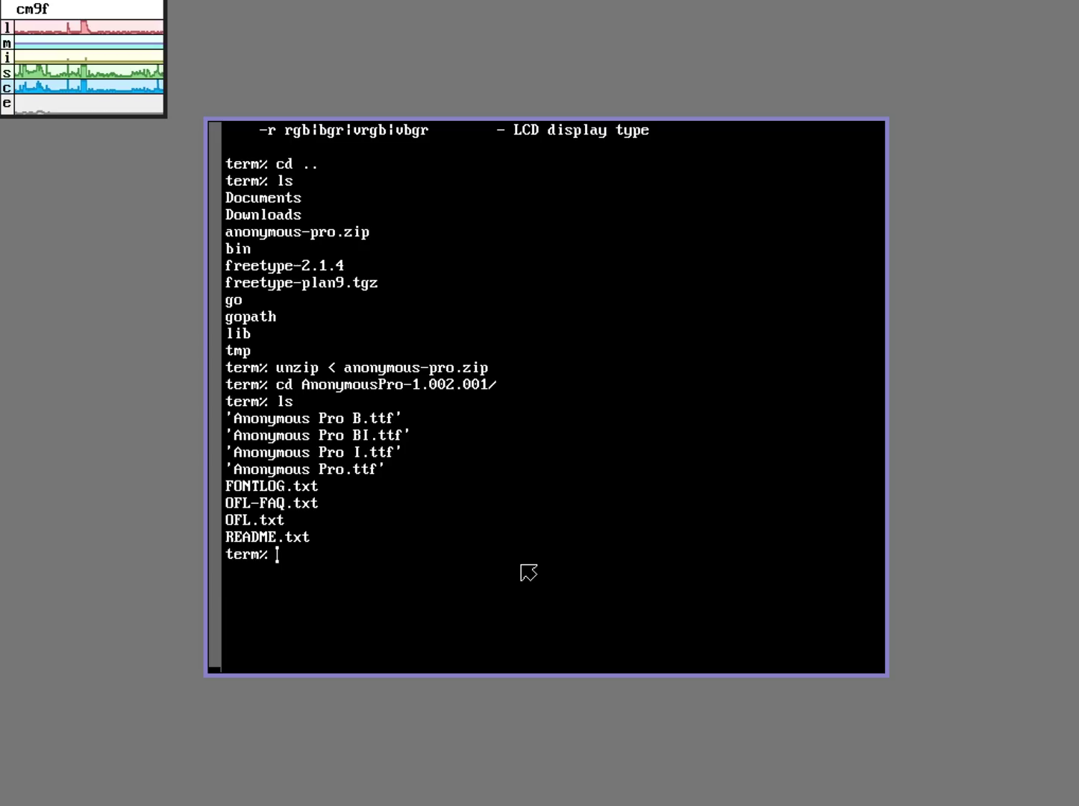
{"action": "type", "text": "ttf2"}
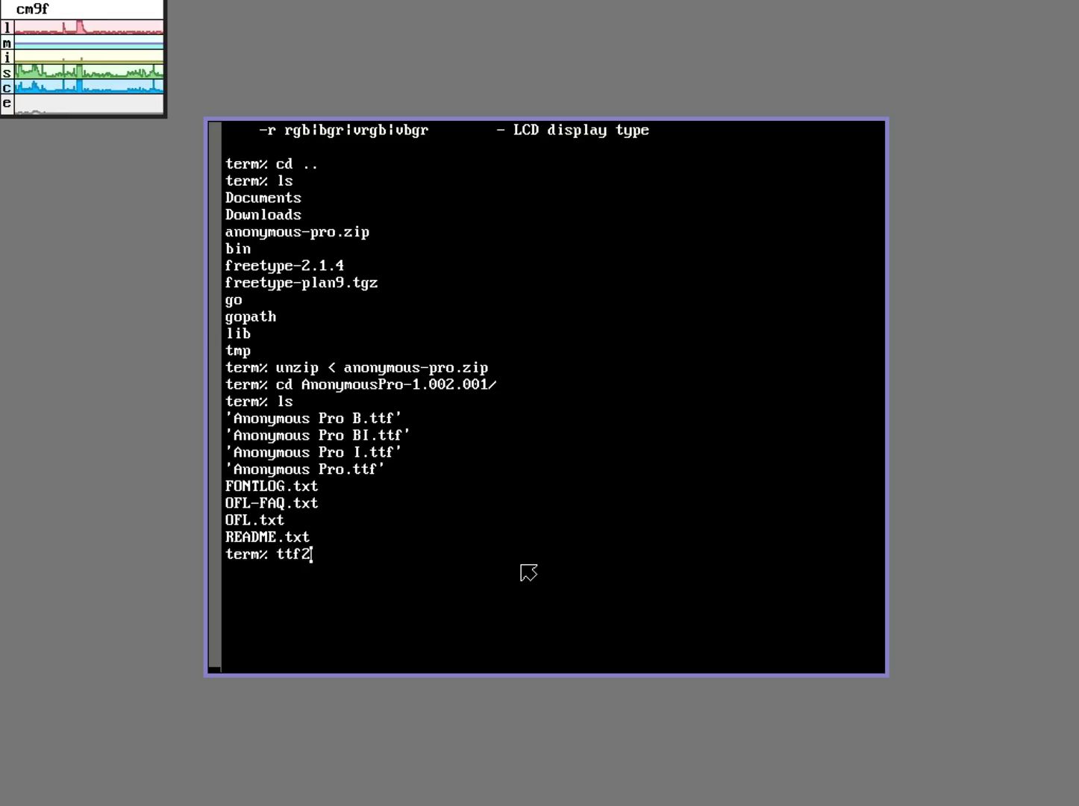
{"action": "type", "text": "subf"}
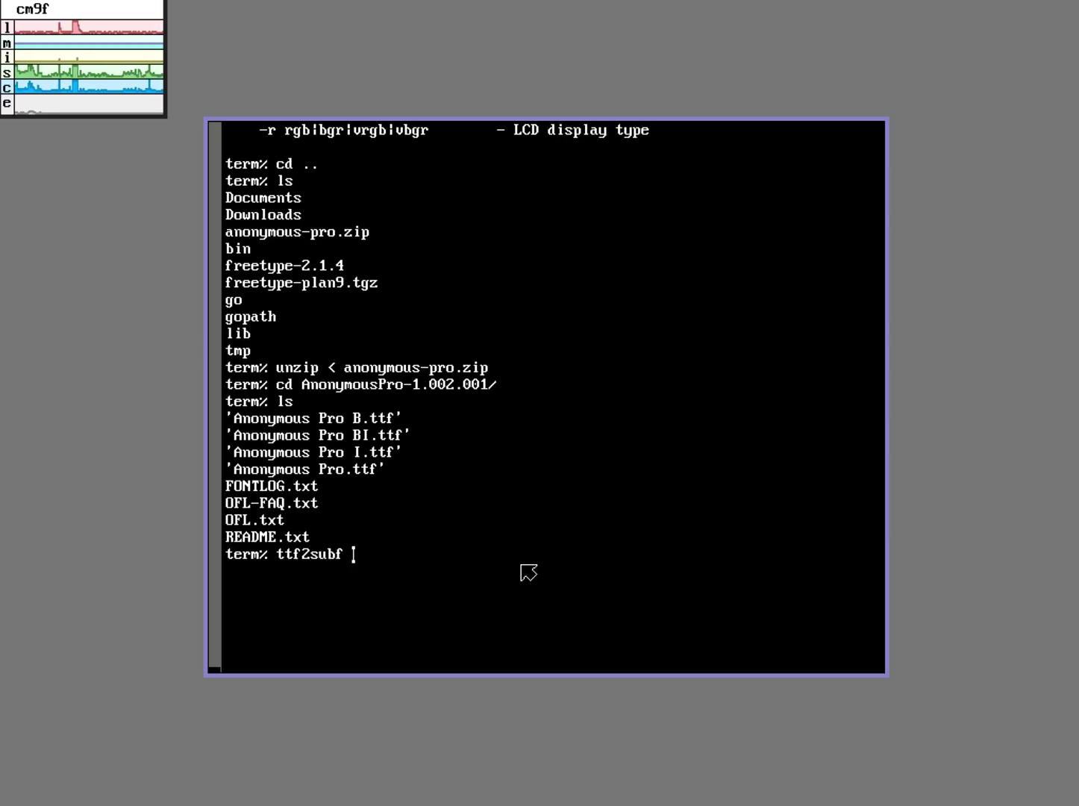
{"action": "type", "text": " -s 15 "}
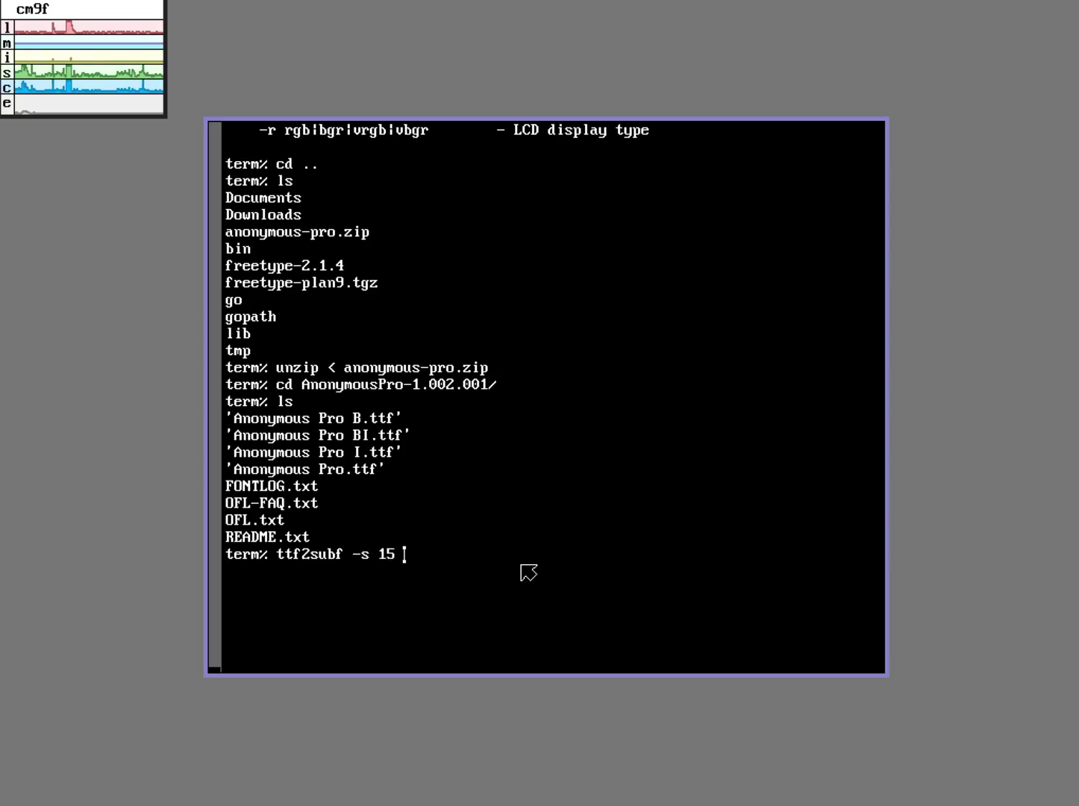
{"action": "type", "text": "-"}
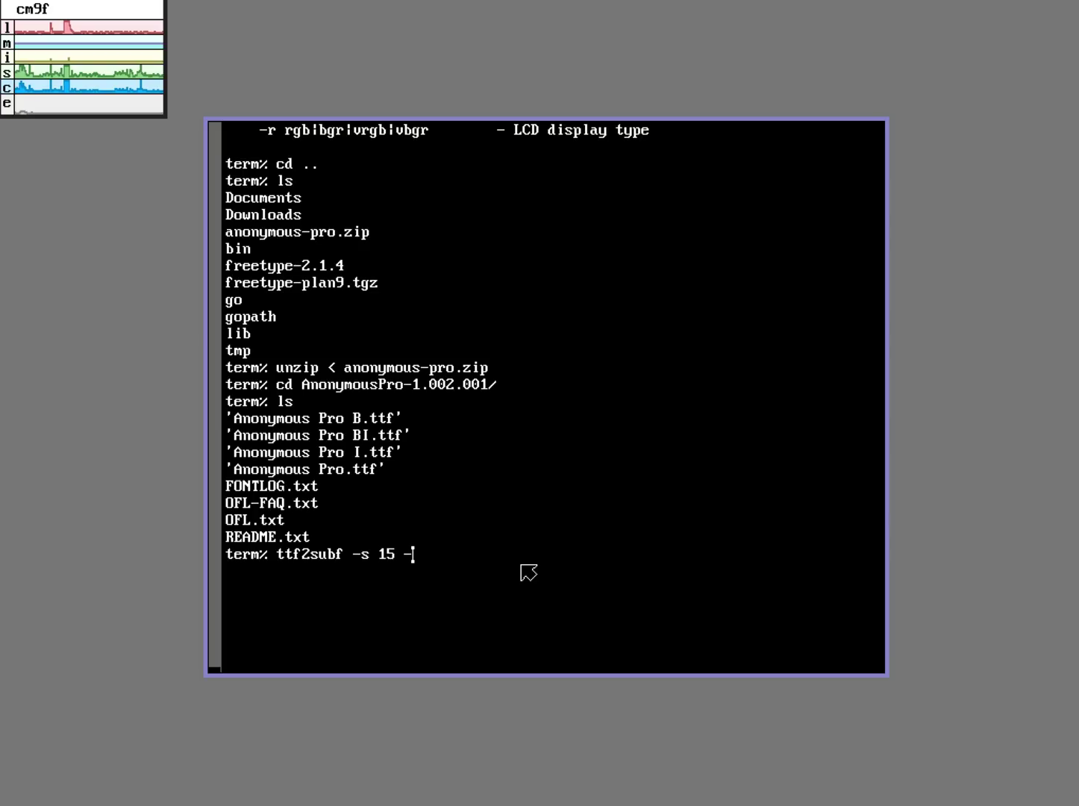
{"action": "type", "text": "f"}
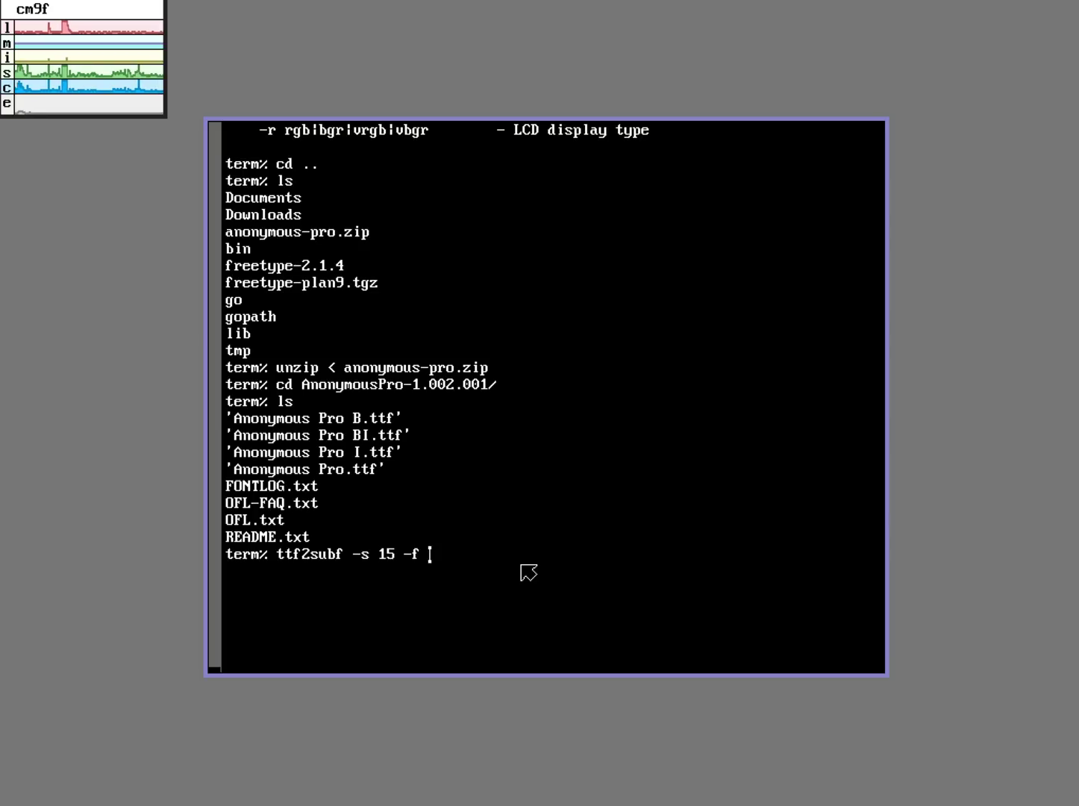
{"action": "type", "text": " *Pro.ttf"}
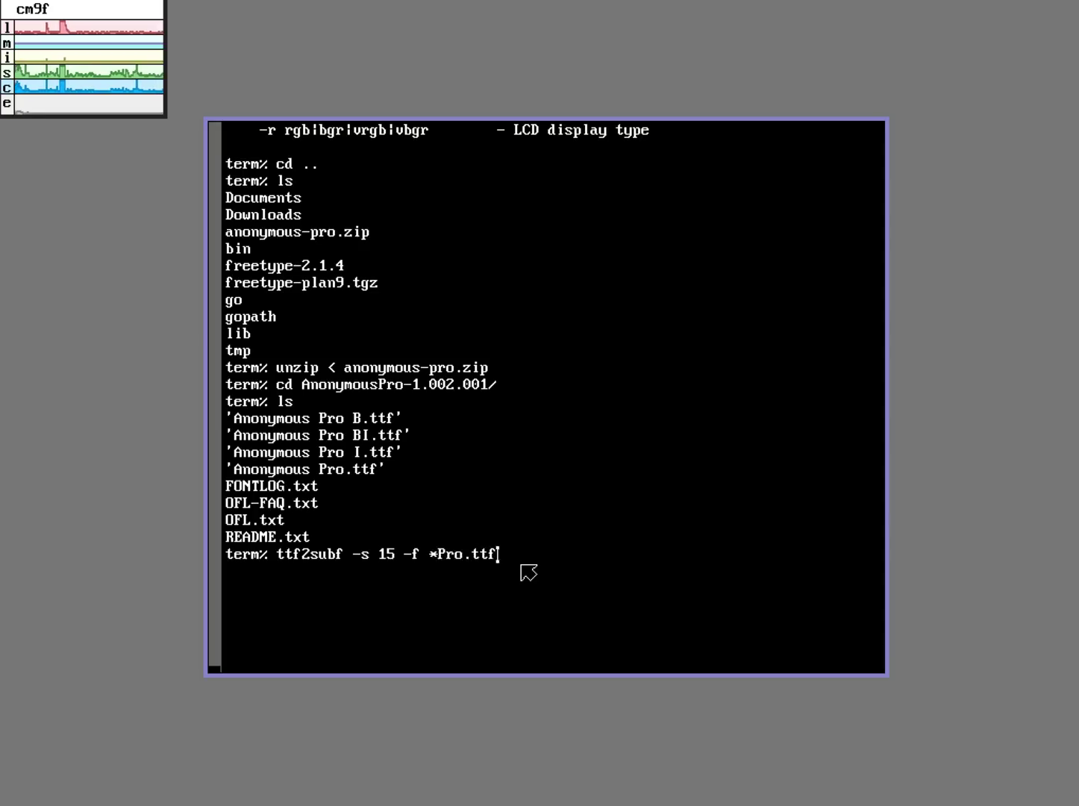
{"action": "type", "text": "* -n anonymous-"}
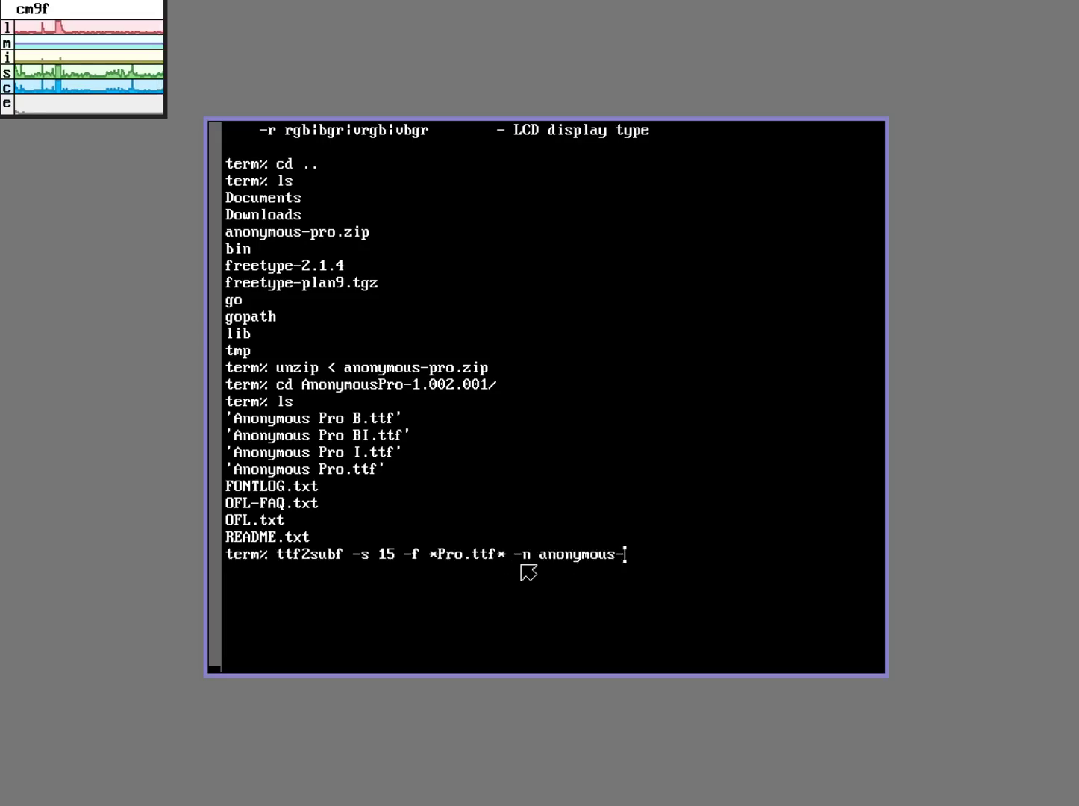
{"action": "type", "text": "pro"}
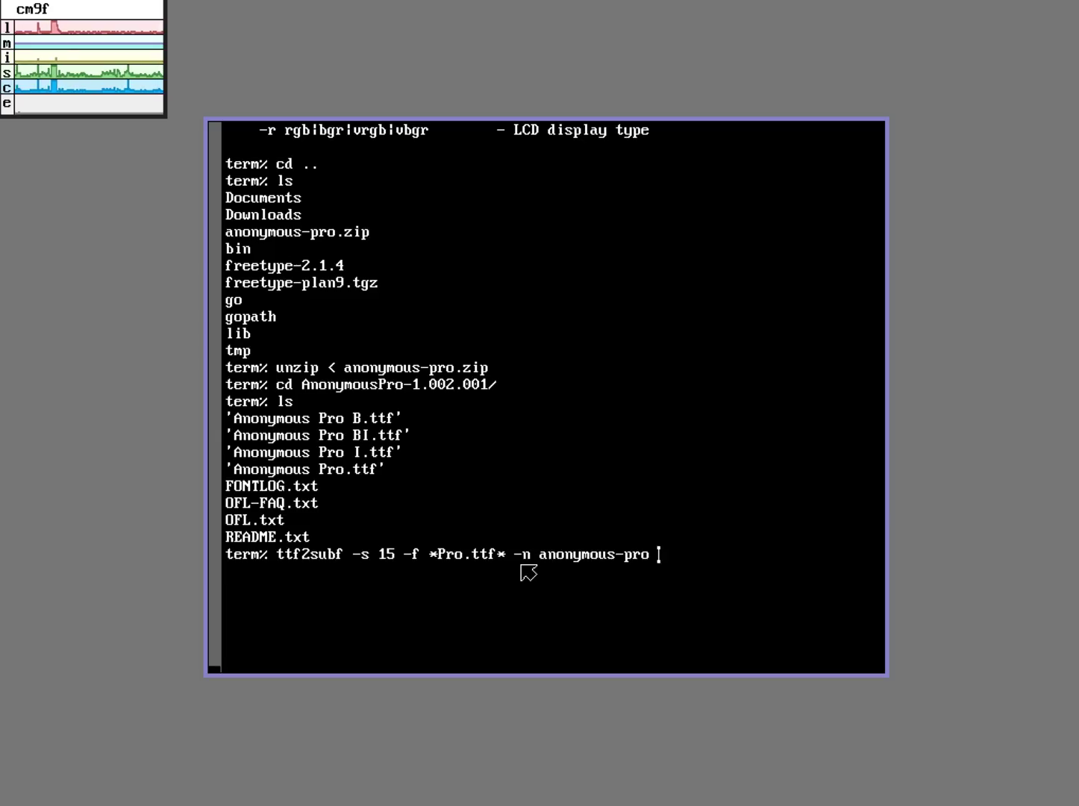
{"action": "type", "text": " -m antialias"}
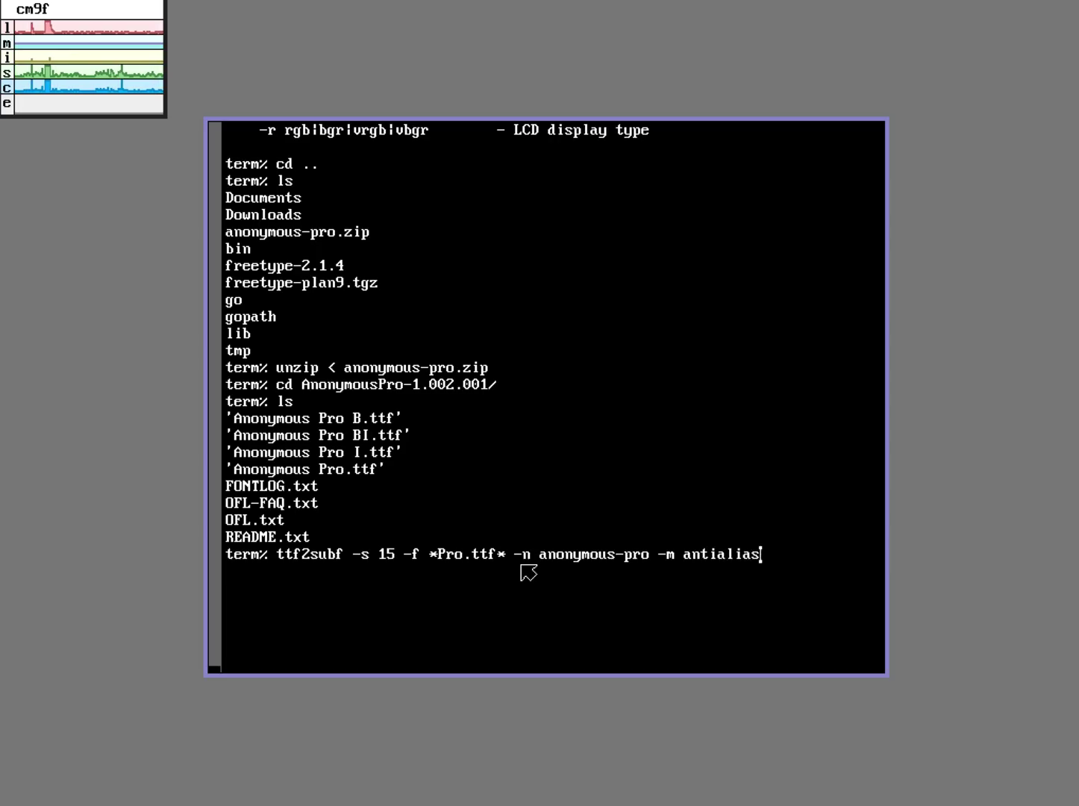
Step: Convert Anonymous Pro.ttf with ttf2subf to a size-15 antialiased subfont named anonymous-pro
{"action": "key", "text": "Return"}
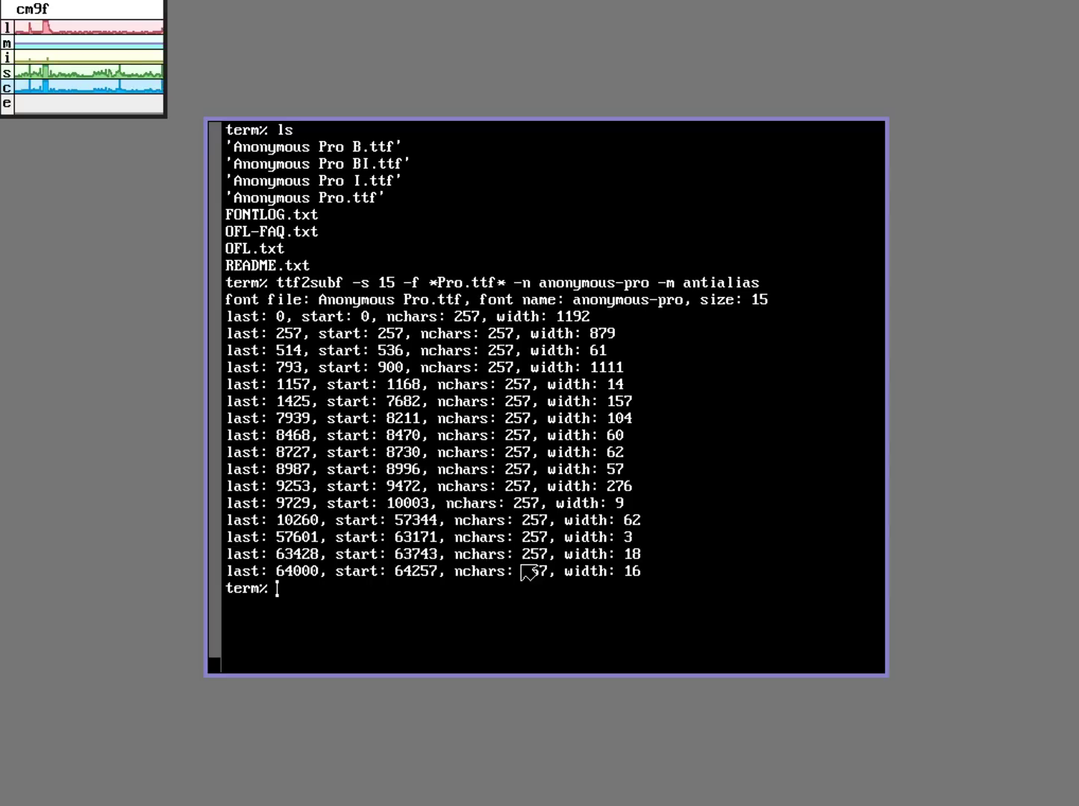
Step: Enter the anonymous-pro folder, list its subfont files, and type font=anonymous-pro.15.font
{"action": "type", "text": "ls"}
{"action": "key", "text": "Return"}
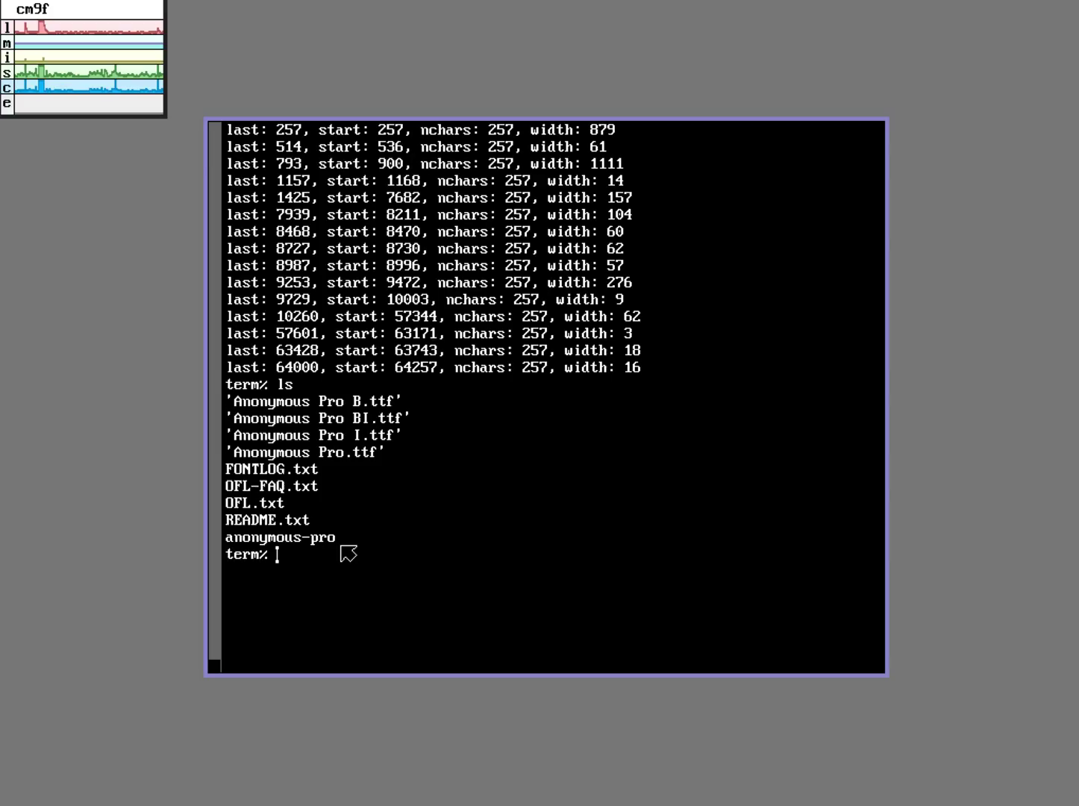
{"action": "type", "text": "cd anonymous-pro"}
{"action": "key", "text": "Return"}
{"action": "type", "text": "ls"}
{"action": "key", "text": "Return"}
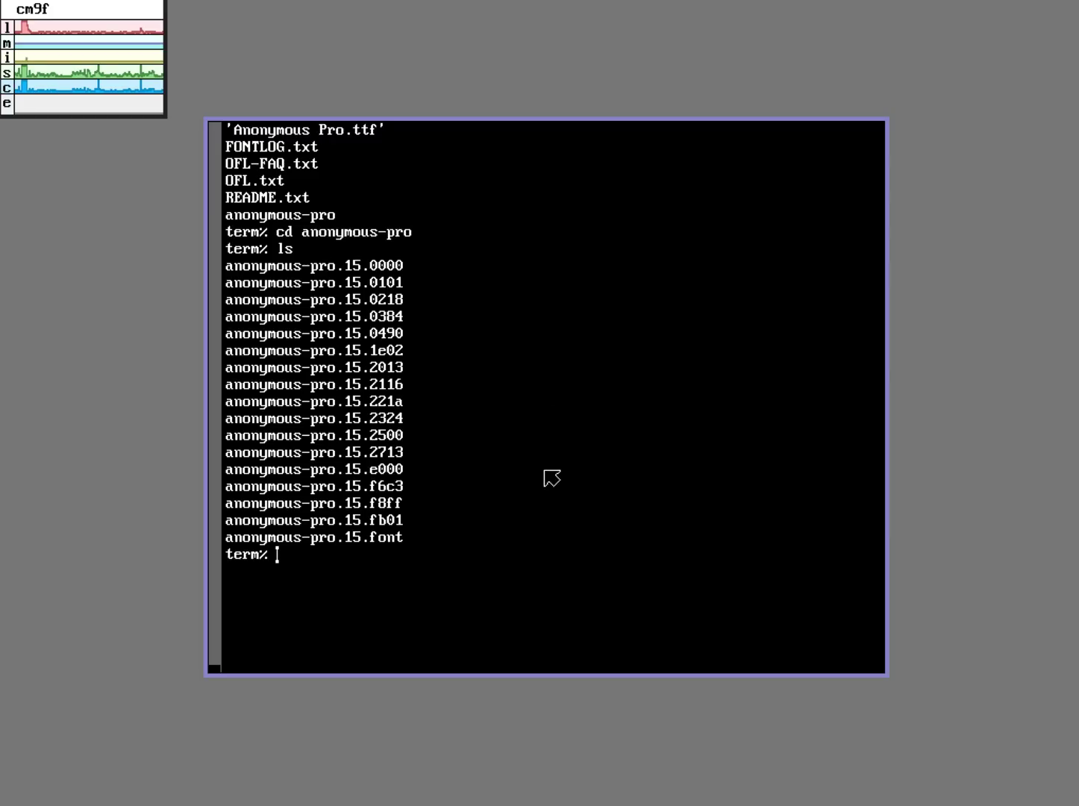
{"action": "type", "text": "font="}
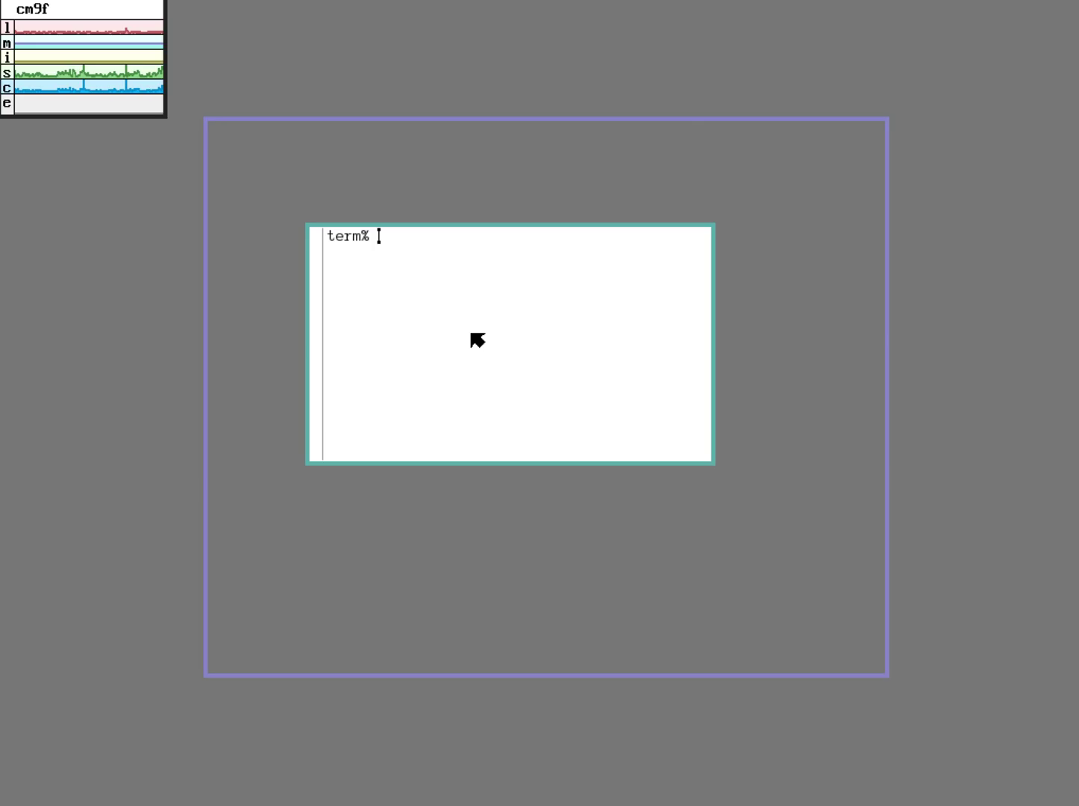
Step: List the home folder's contents in the new terminal window with ls
{"action": "type", "text": "ls"}
{"action": "key", "text": "Return"}
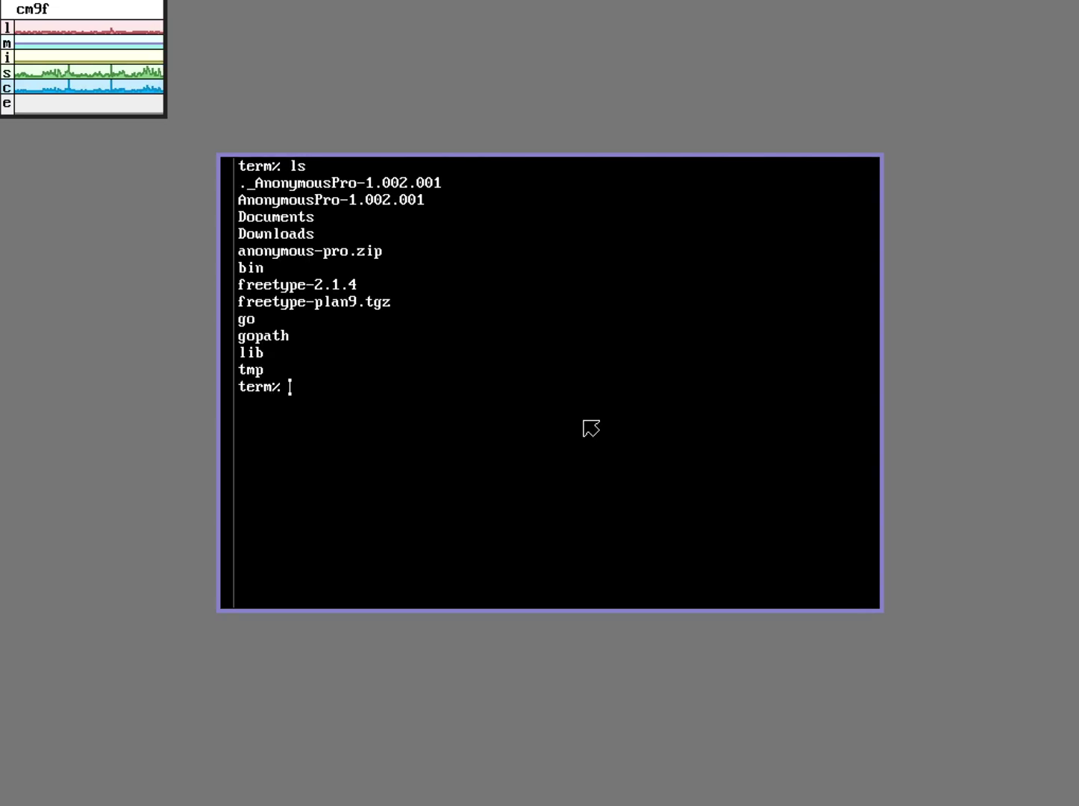
Step: Create the /lib/font/bit/anonymous-pro folder with mkdir -p
{"action": "type", "text": "kdir -"}
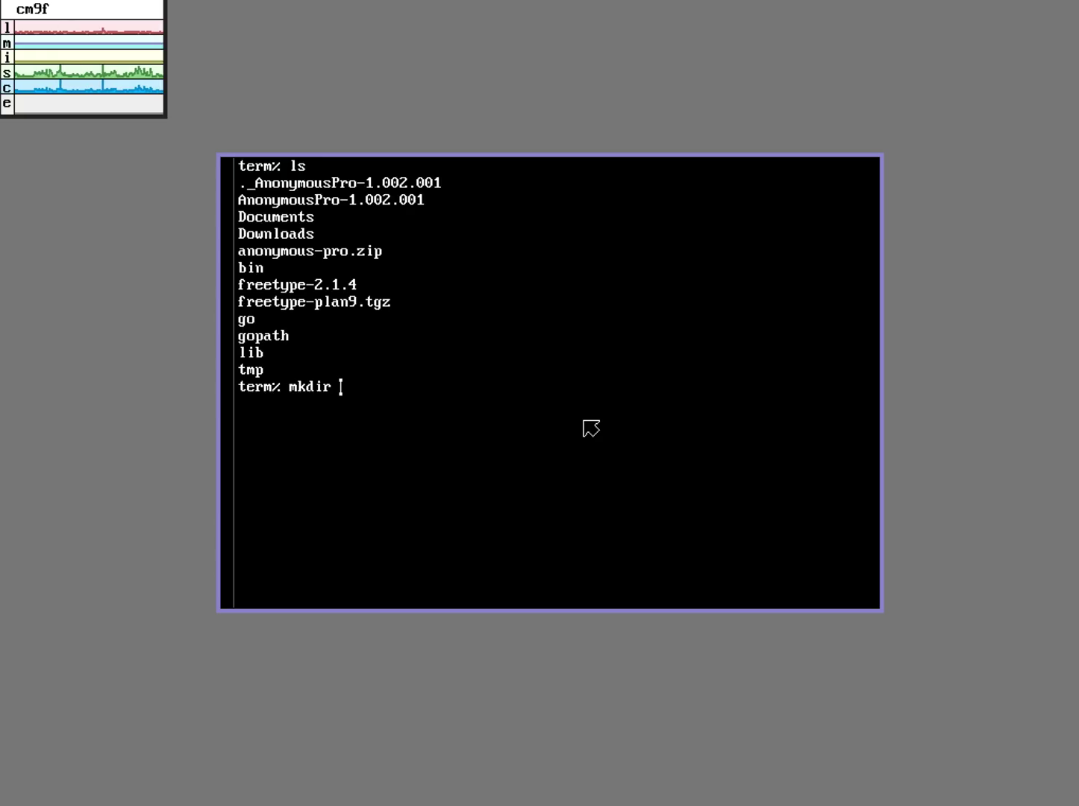
{"action": "key", "text": "BackSpace"}
{"action": "type", "text": "-p "}
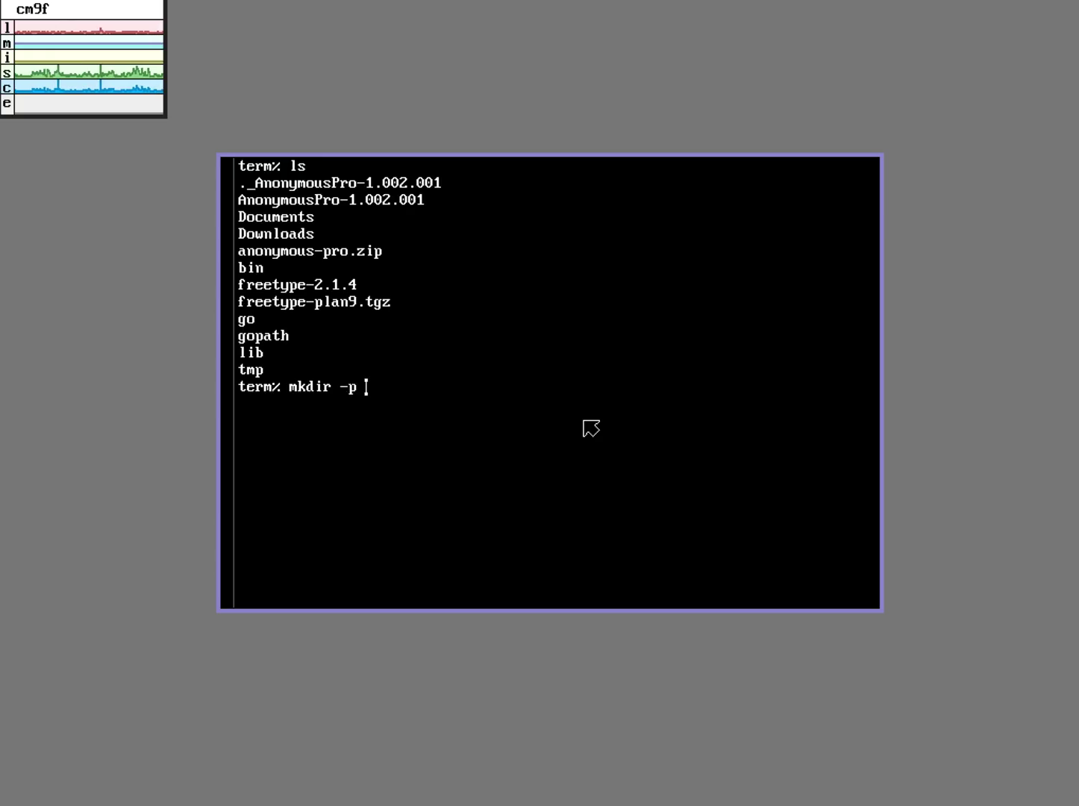
{"action": "type", "text": "/lib/font/bit/anonymous-pro"}
{"action": "key", "text": "Return"}
Step: Enter AnonymousPro-1.002.001, list it, and type a dircp of anonymous-pro to /lib/font/fixed
{"action": "type", "text": "cd Anon"}
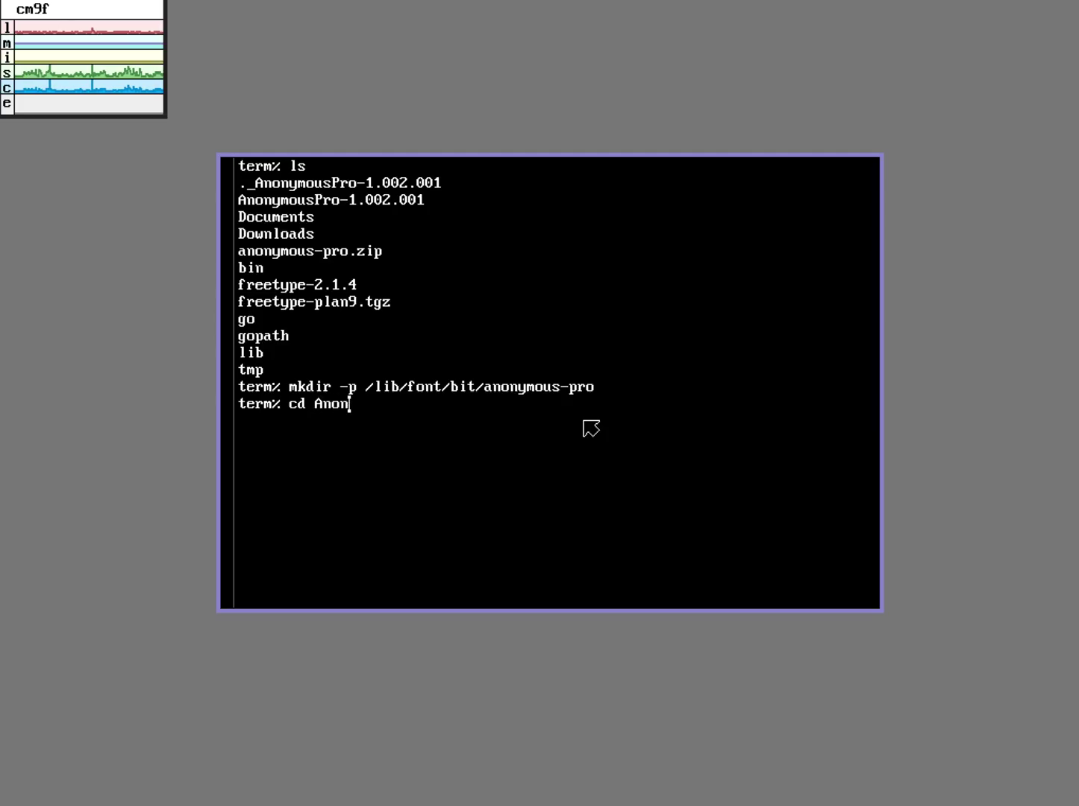
{"action": "key", "text": "ctrl+f"}
{"action": "key", "text": "Return"}
{"action": "type", "text": "ls"}
{"action": "key", "text": "Return"}
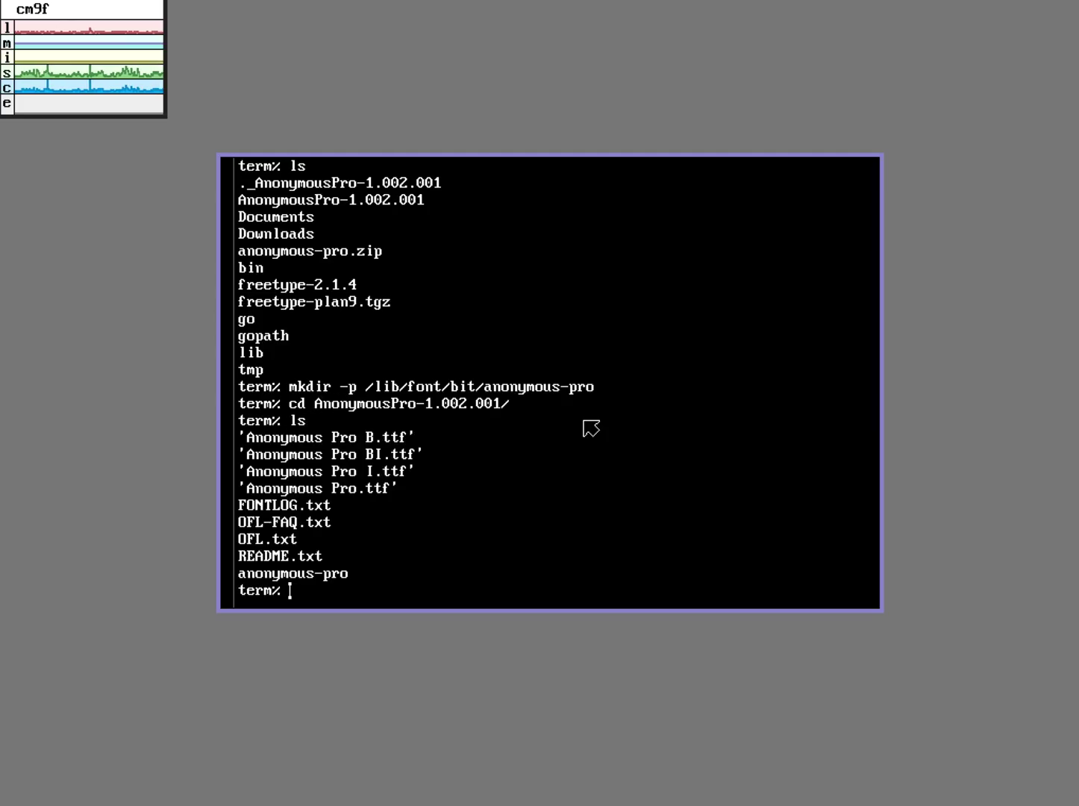
{"action": "type", "text": "dircp anonymous-pro"}
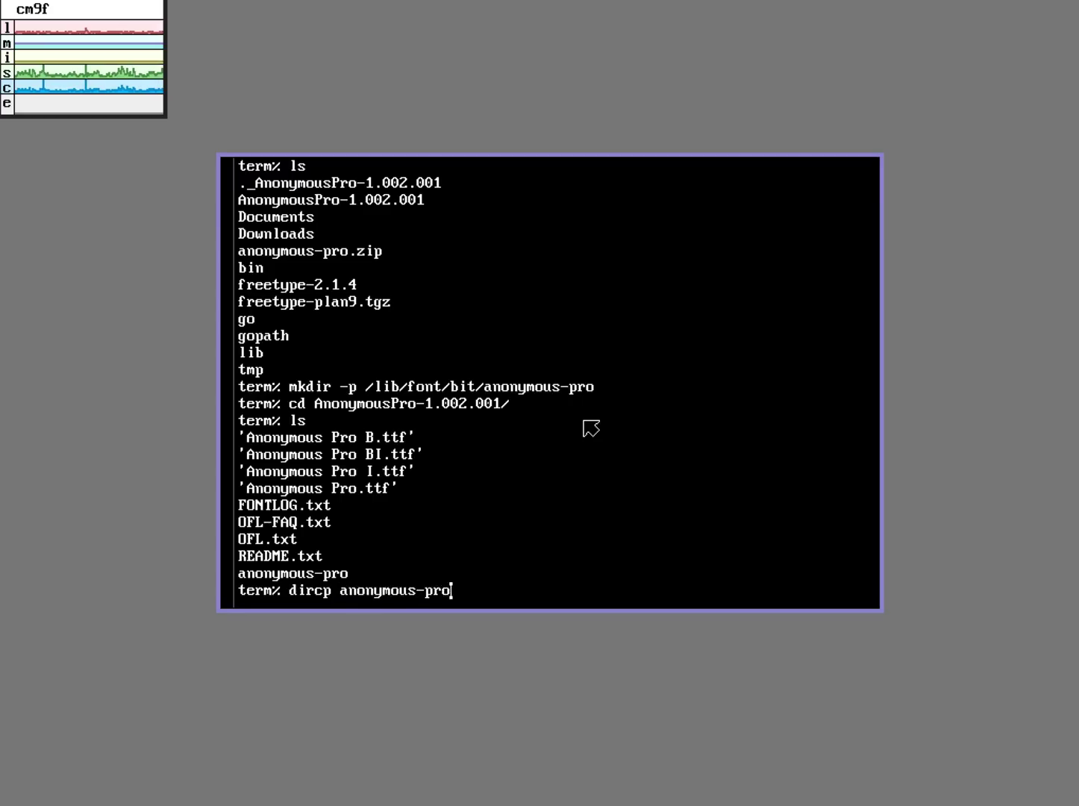
{"action": "type", "text": " /lib/font"}
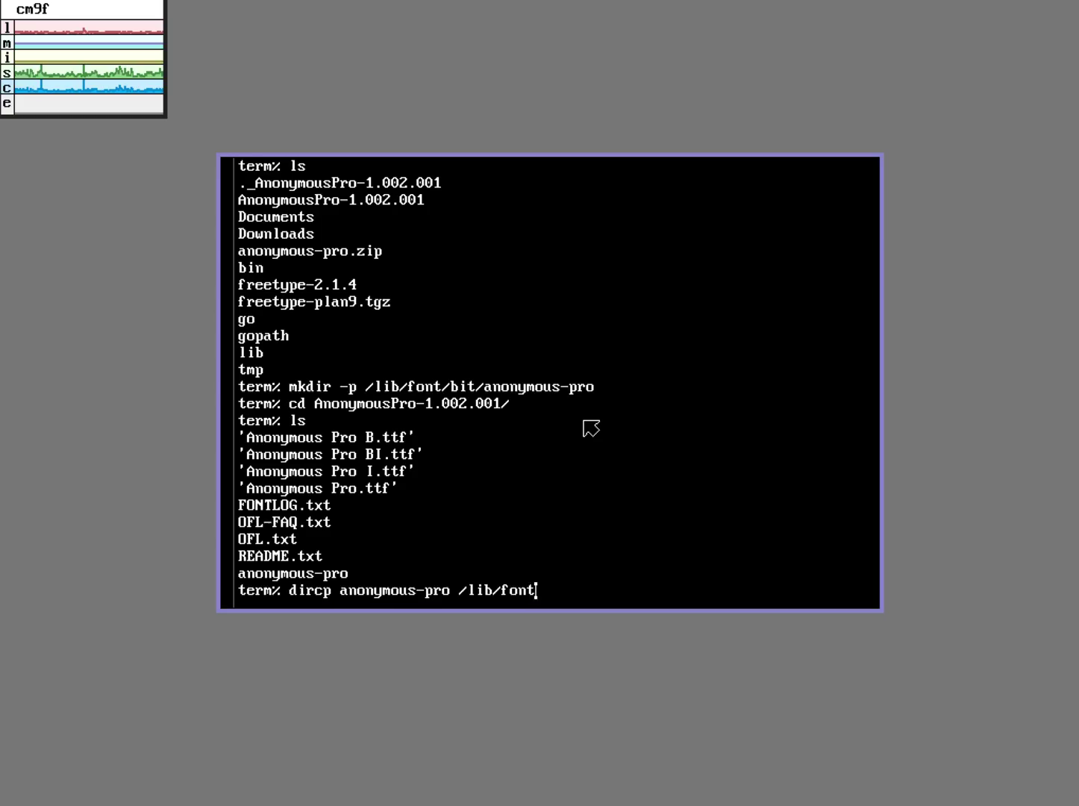
{"action": "type", "text": "/fixed/anonymous-pro"}
Step: Copy anonymous-pro into /lib/font/bit/anonymous-pro with dircp after the /lib/font/fixed copy fails
{"action": "key", "text": "Return"}
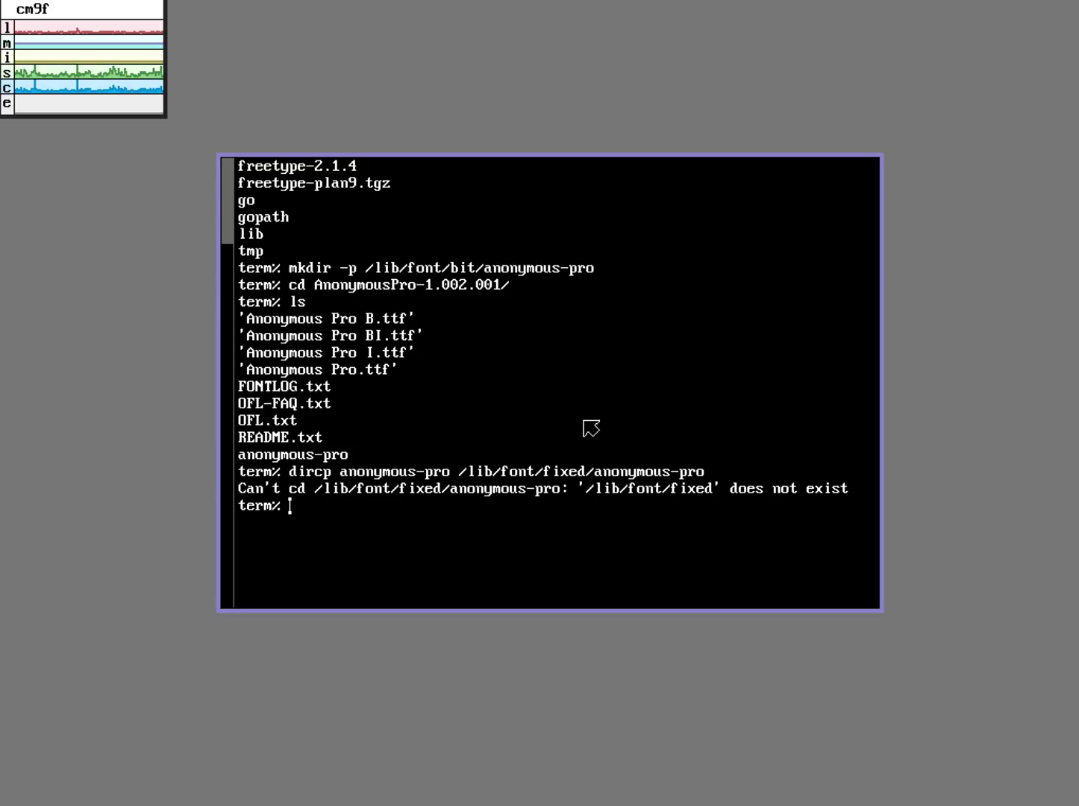
{"action": "type", "text": "dircp "}
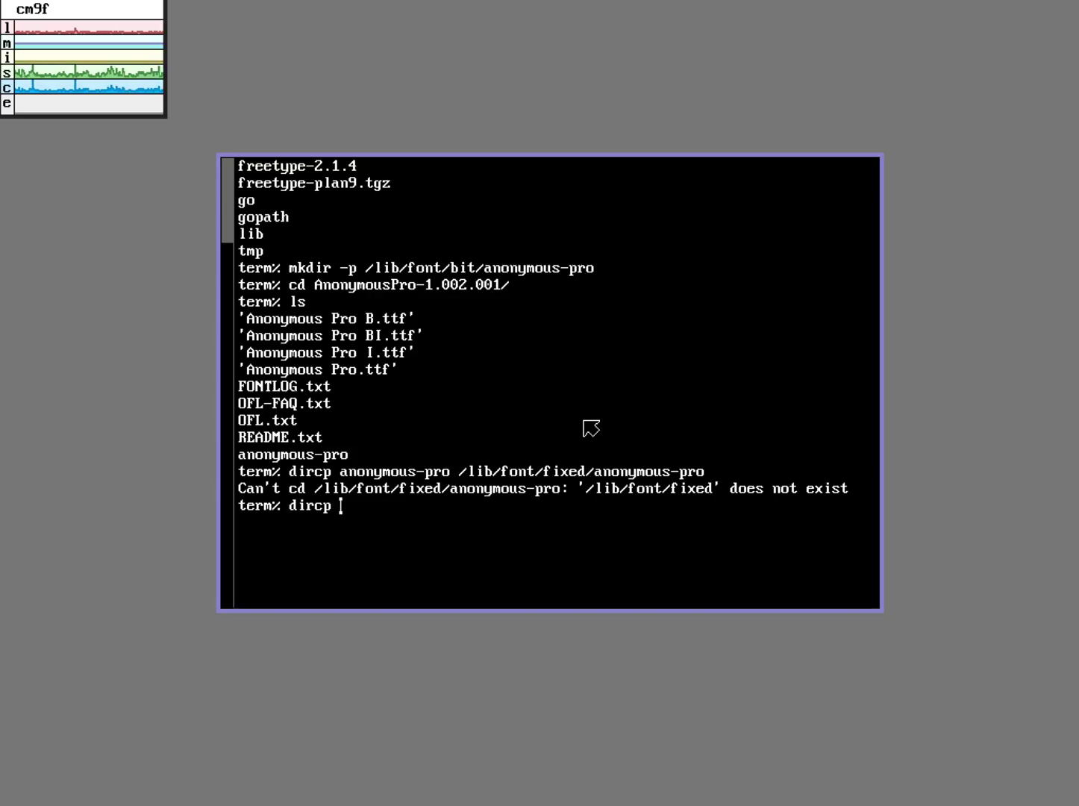
{"action": "type", "text": "anony"}
{"action": "key", "text": "BackSpace"}
{"action": "key", "text": "BackSpace"}
{"action": "key", "text": "BackSpace"}
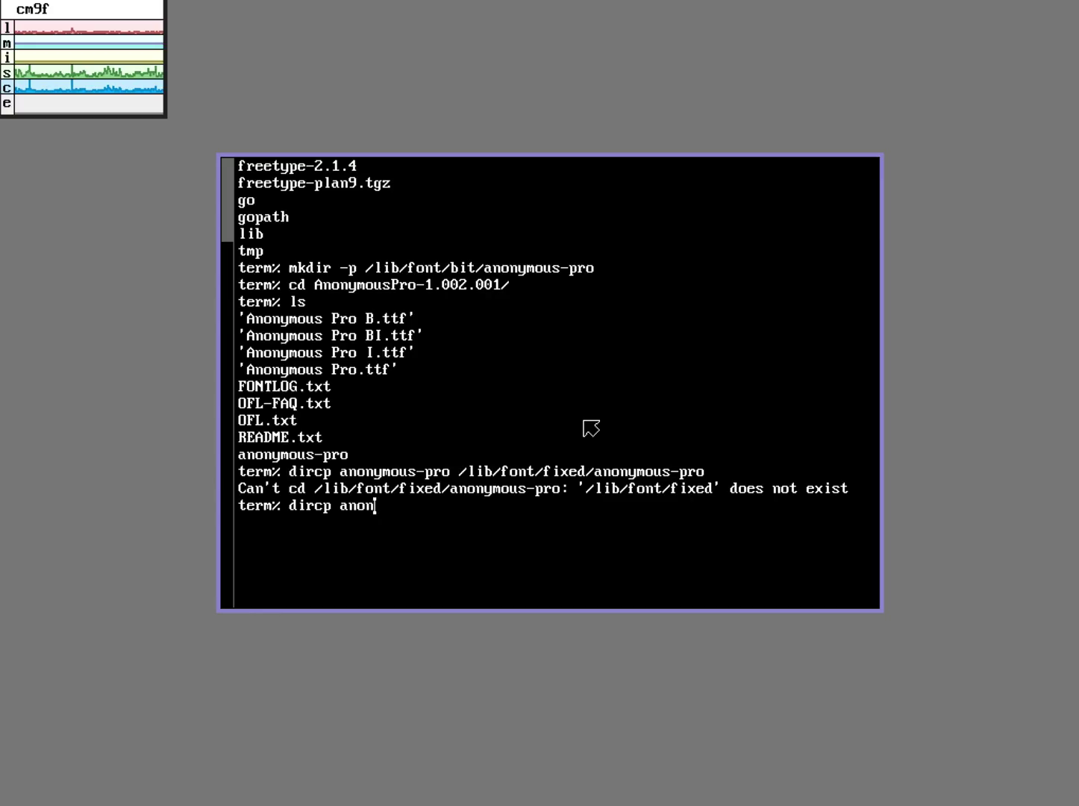
{"action": "type", "text": "ymou"}
{"action": "key", "text": "ctrl+f"}
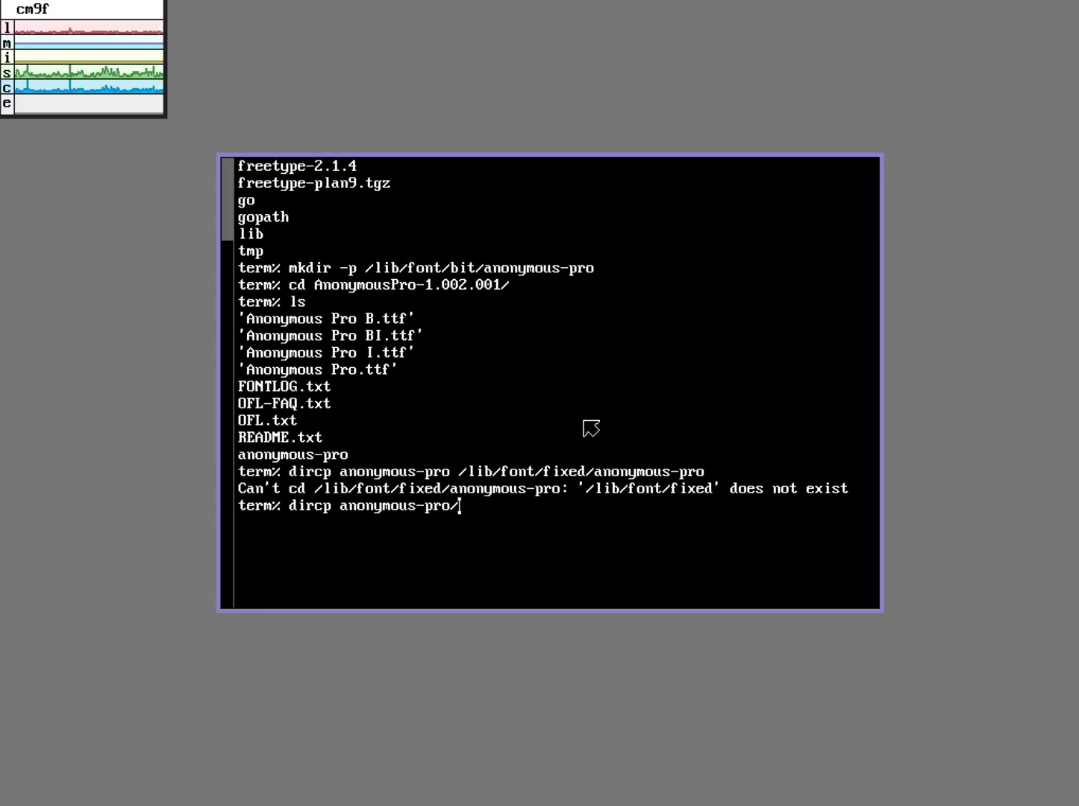
{"action": "type", "text": "/lib/font/b"}
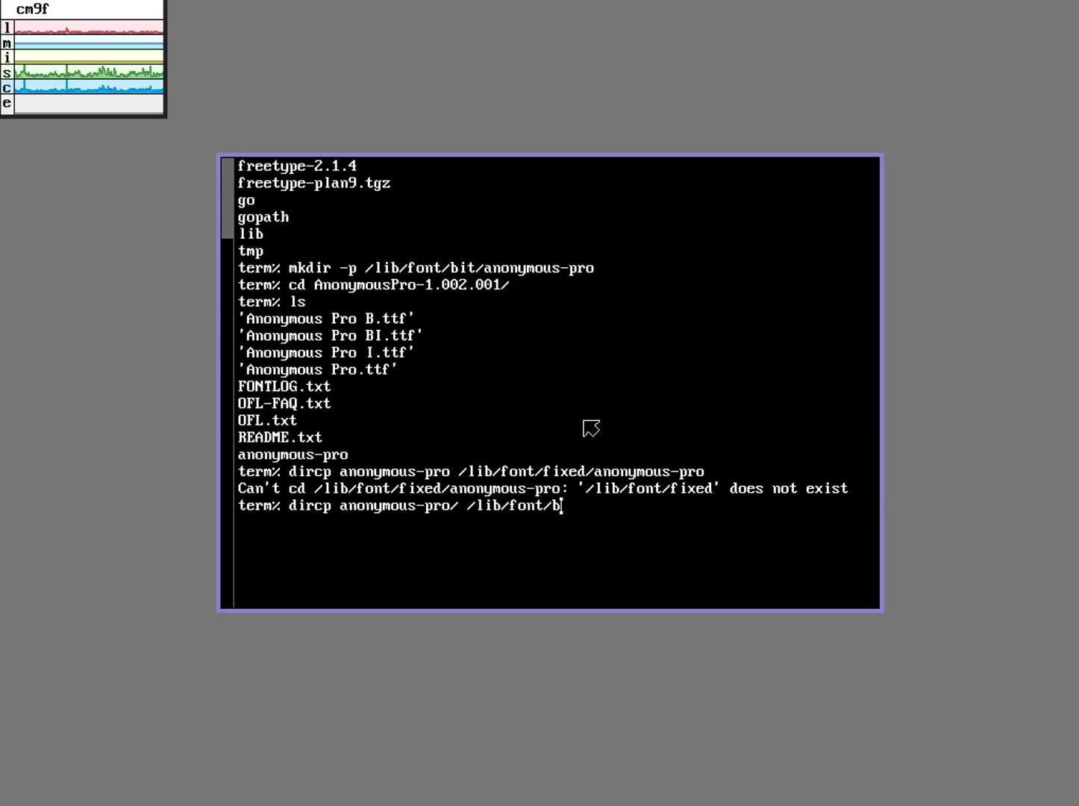
{"action": "type", "text": "it/anony"}
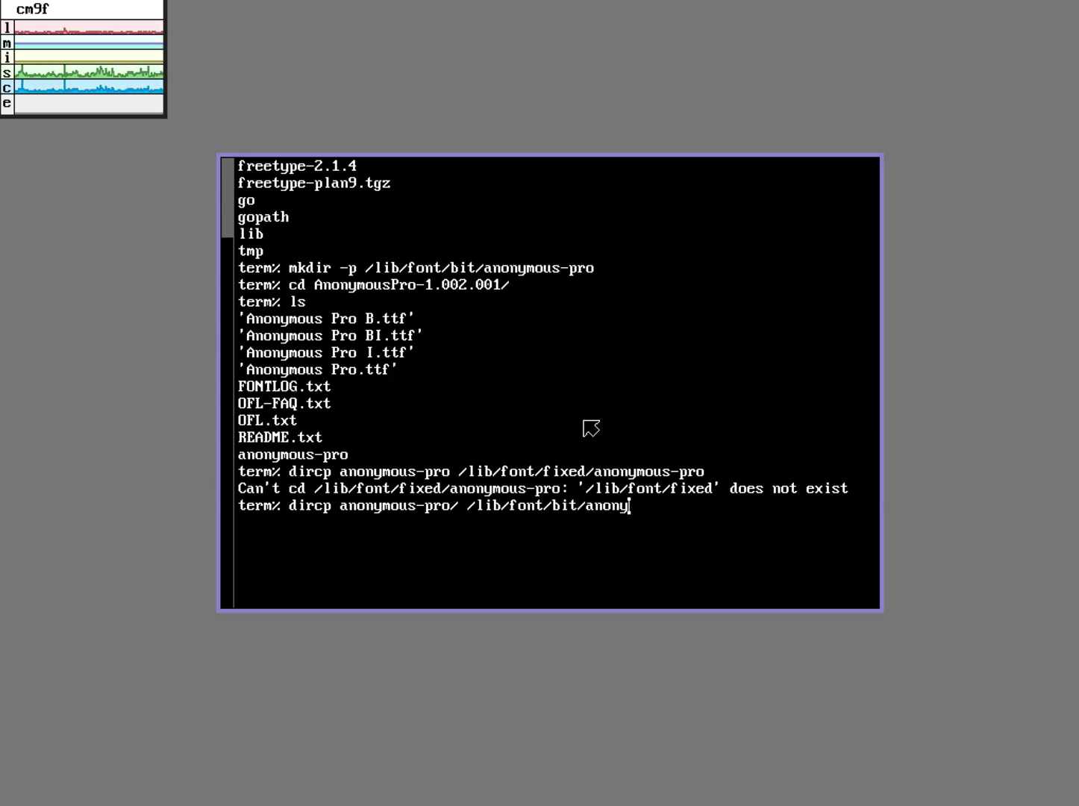
{"action": "type", "text": "mous-pro"}
{"action": "key", "text": "Return"}
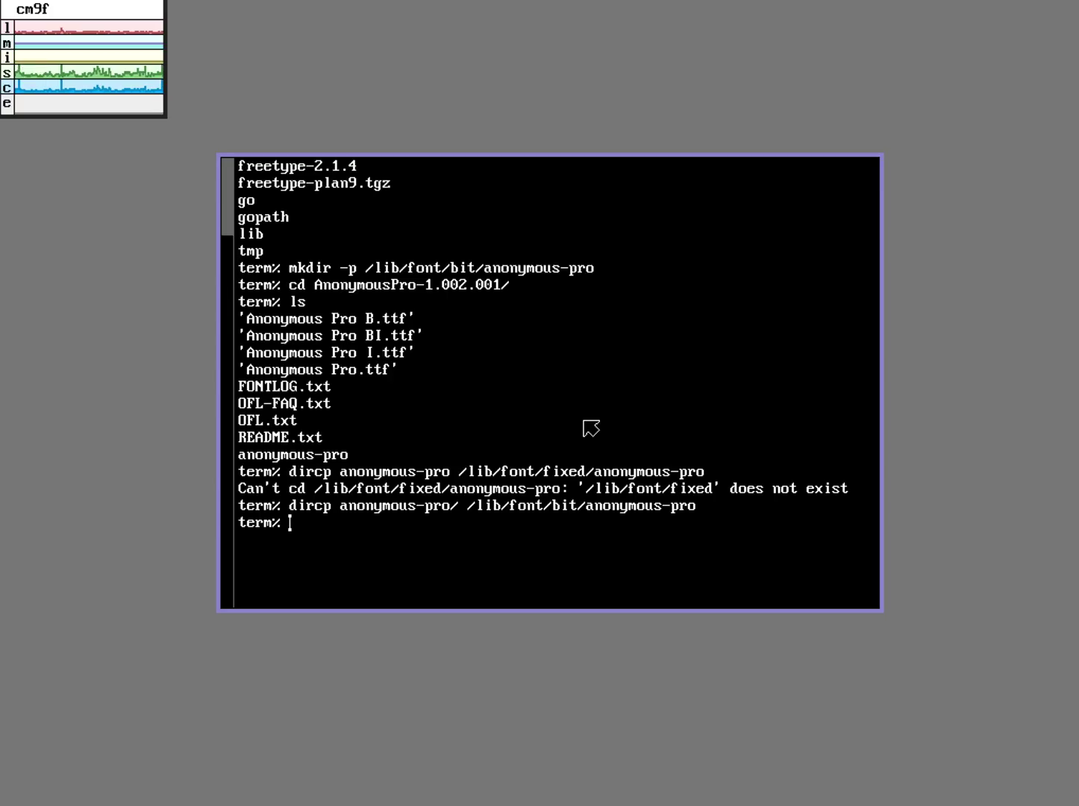
Step: List /lib/font/bit/anonymous-pro to confirm anonymous-pro.15.font and its subfonts
{"action": "type", "text": "ls /lib/font/li"}
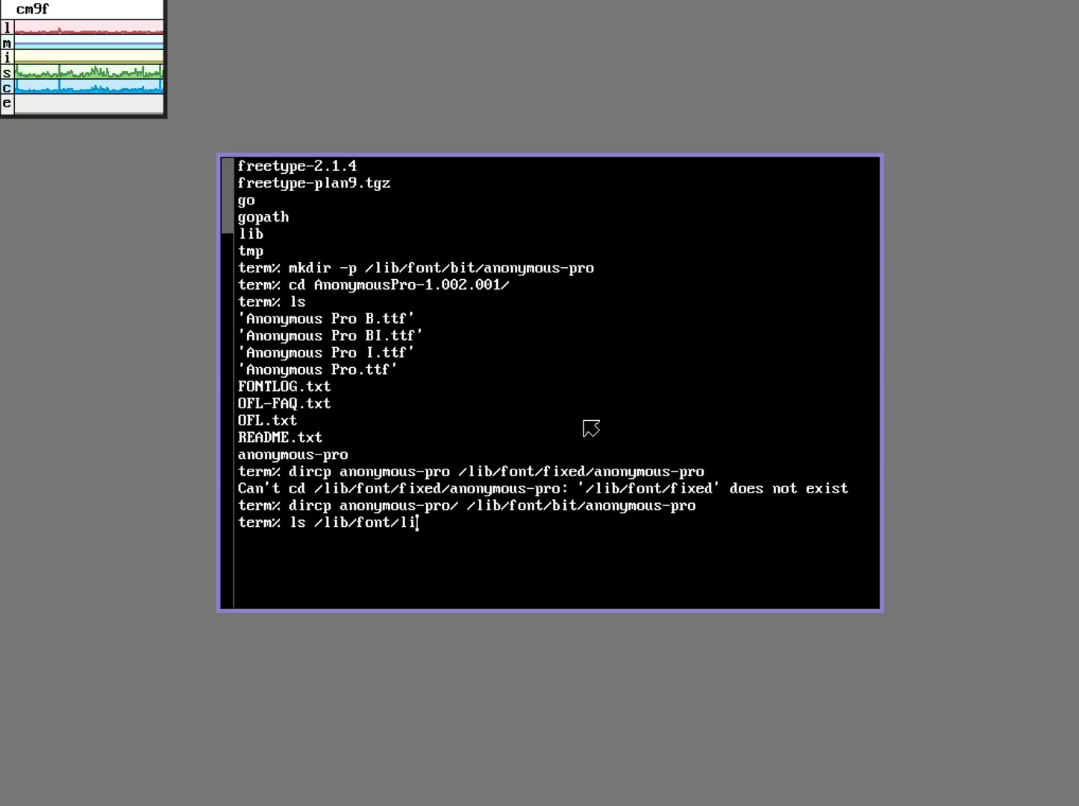
{"action": "key", "text": "BackSpace"}
{"action": "key", "text": "BackSpace"}
{"action": "type", "text": "bit/anonymous"}
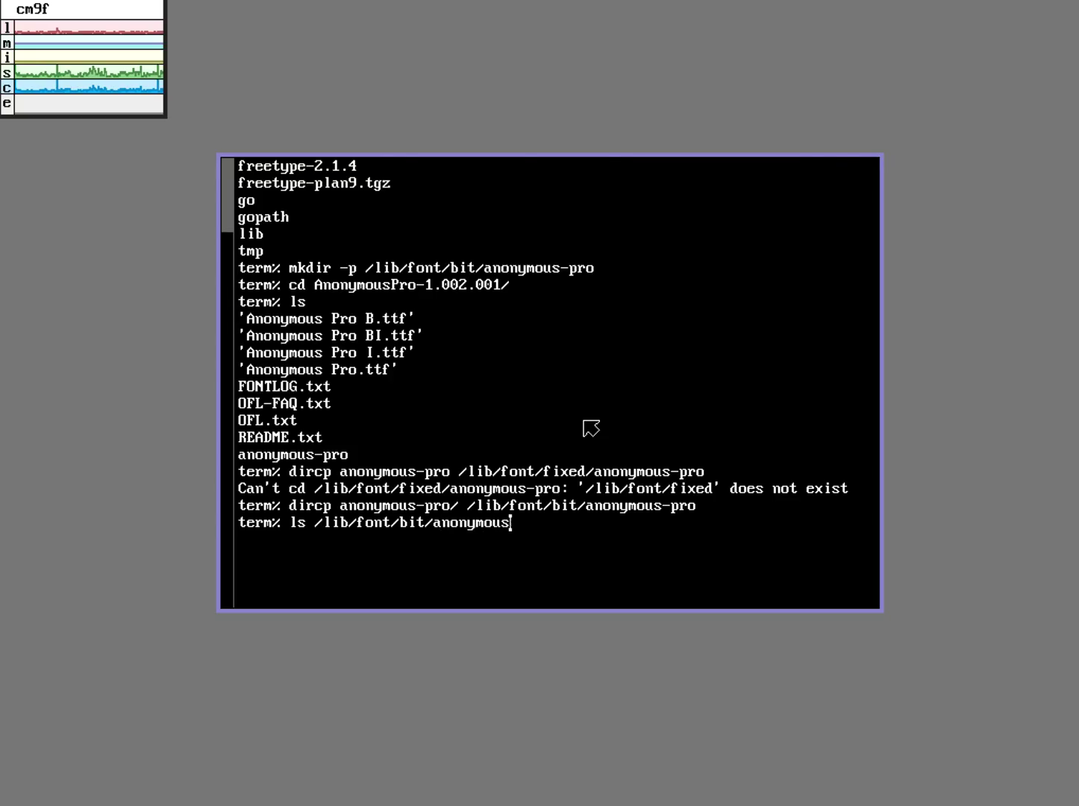
{"action": "type", "text": "-pro"}
{"action": "key", "text": "Return"}
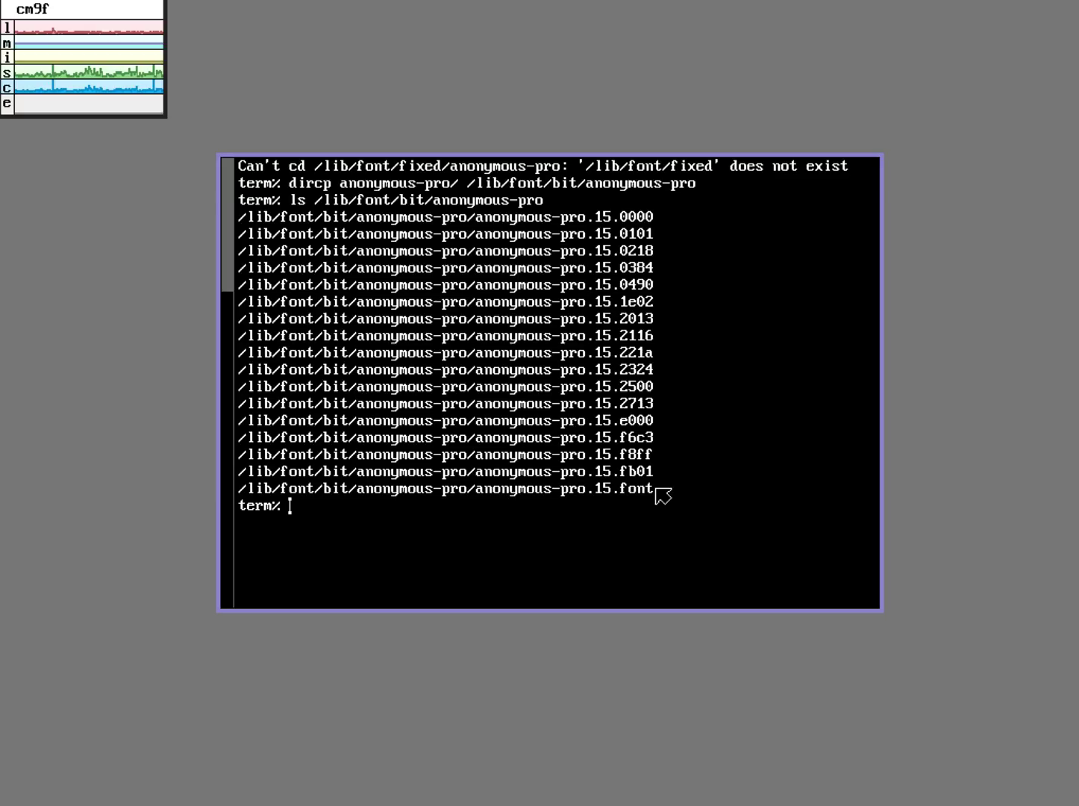
Step: Snarf the anonymous-pro.15.font path line from the listing
{"action": "left_click_drag", "start_coordinate": [662, 496], "coordinate": [238, 490]}
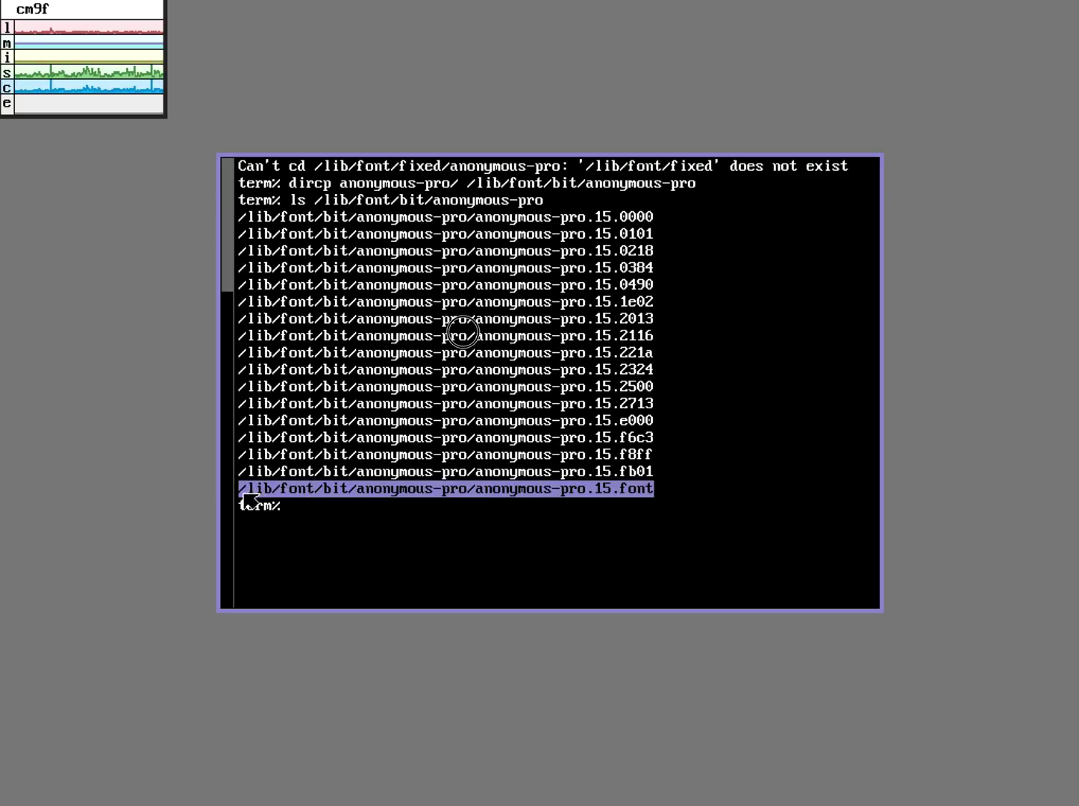
{"action": "middle_click", "coordinate": [284, 496]}
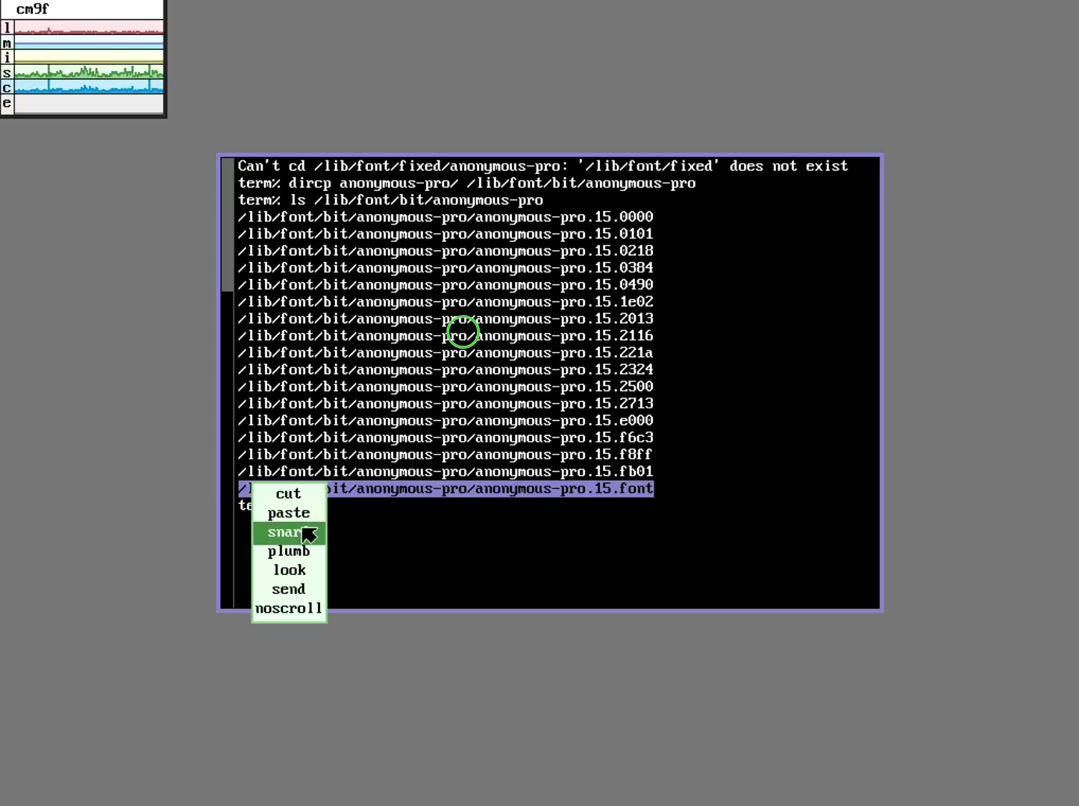
{"action": "left_click", "coordinate": [411, 530]}
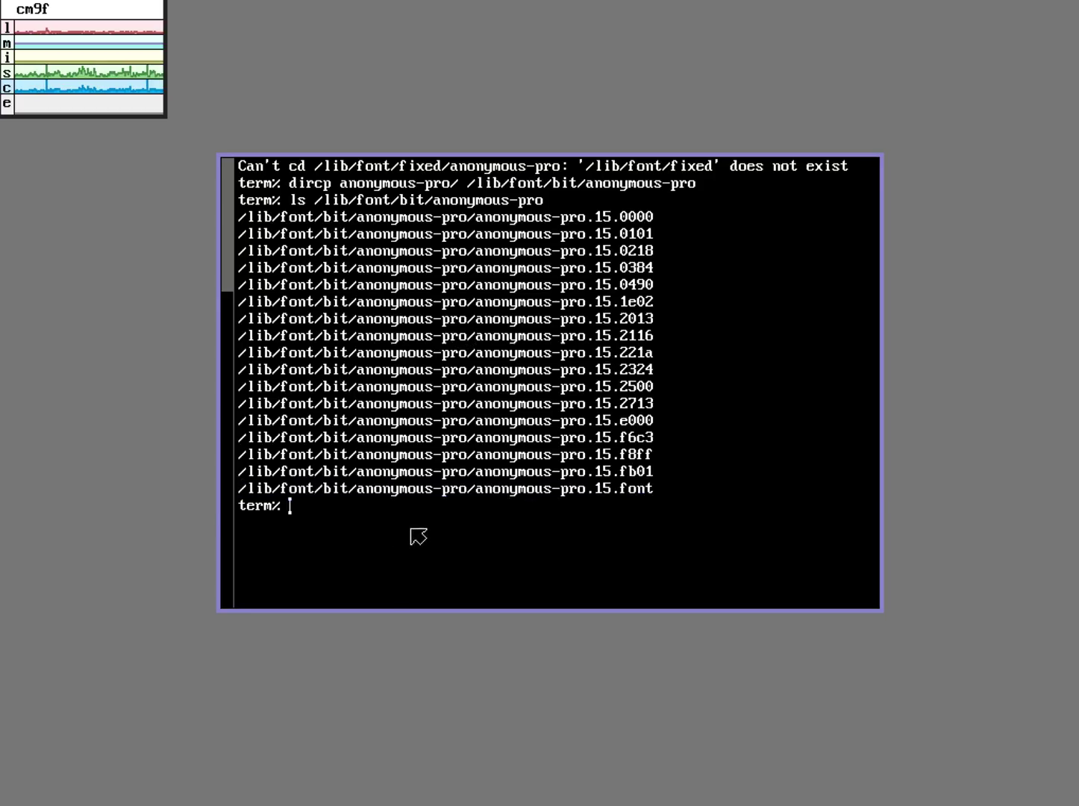
Step: Open $home/lib/profile in the sam editor
{"action": "type", "text": "sam /lib"}
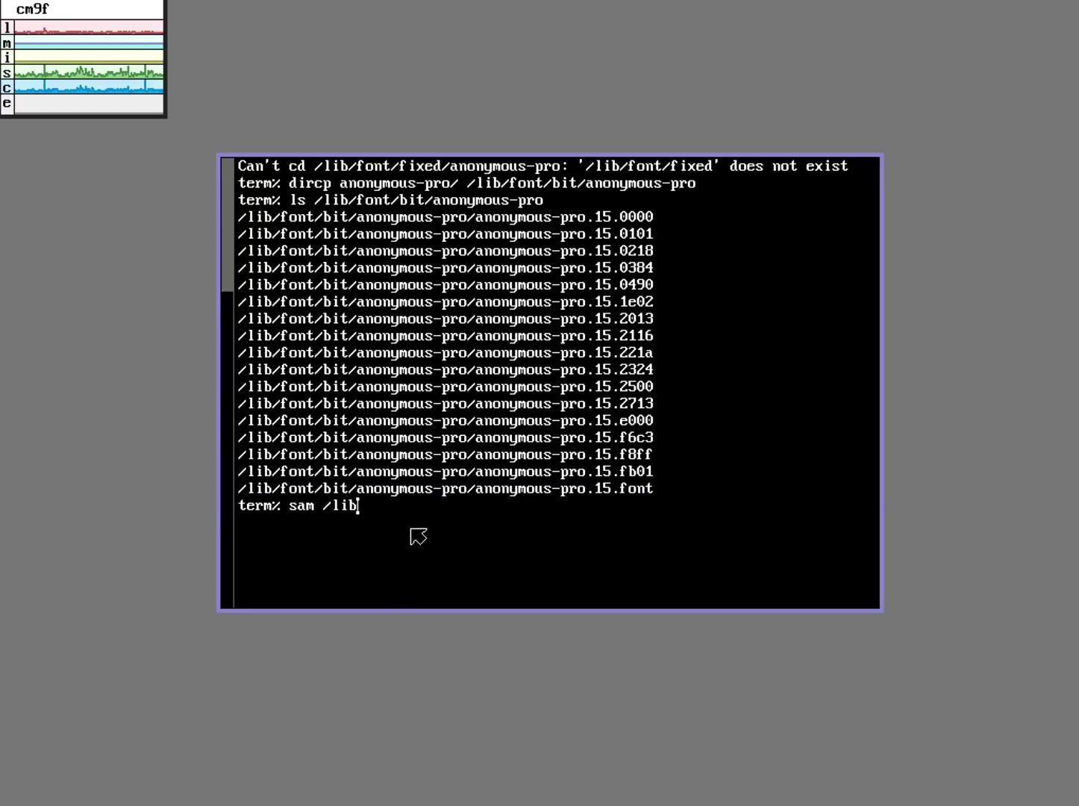
{"action": "type", "text": "/profile"}
{"action": "key", "text": "BackSpace"}
{"action": "key", "text": "BackSpace"}
{"action": "key", "text": "BackSpace"}
{"action": "key", "text": "BackSpace"}
{"action": "key", "text": "BackSpace"}
{"action": "key", "text": "BackSpace"}
{"action": "key", "text": "BackSpace"}
{"action": "key", "text": "BackSpace"}
{"action": "key", "text": "BackSpace"}
{"action": "key", "text": "BackSpace"}
{"action": "key", "text": "BackSpace"}
{"action": "key", "text": "BackSpace"}
{"action": "type", "text": "$home/lib/profile"}
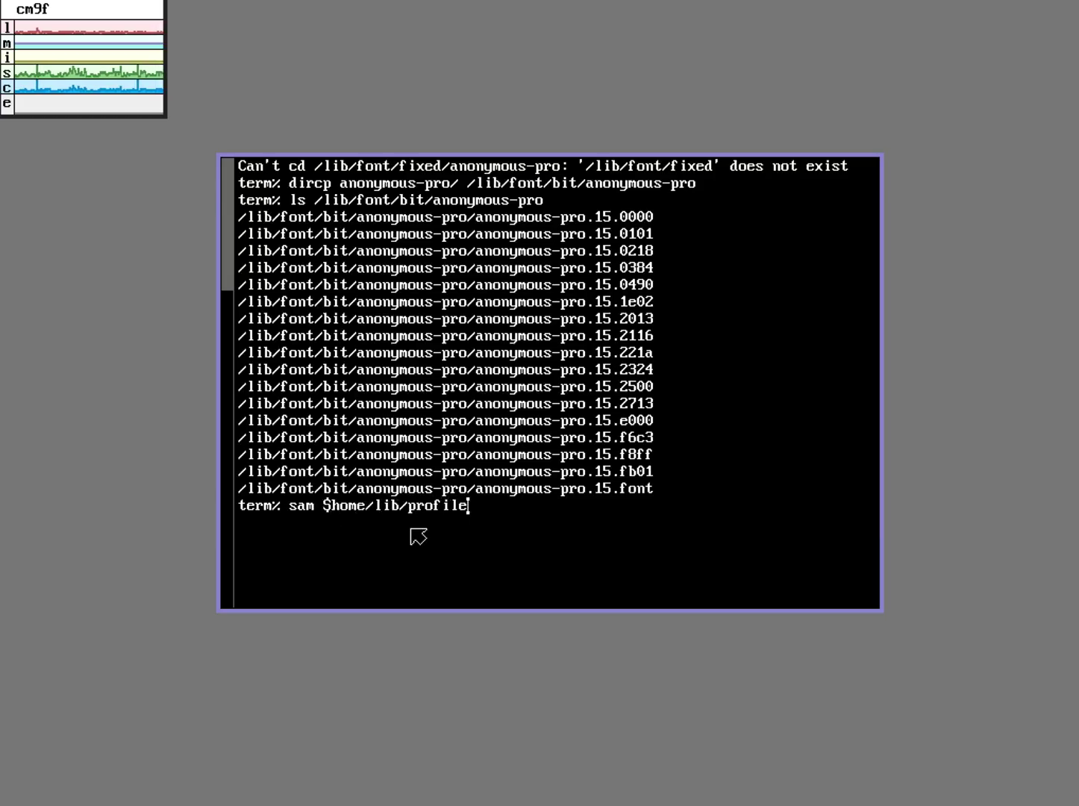
{"action": "key", "text": "Return"}
{"action": "right_click", "coordinate": [416, 443]}
Step: Show the profile in a sam window and comment out its old font line with #
{"action": "left_click", "coordinate": [416, 455]}
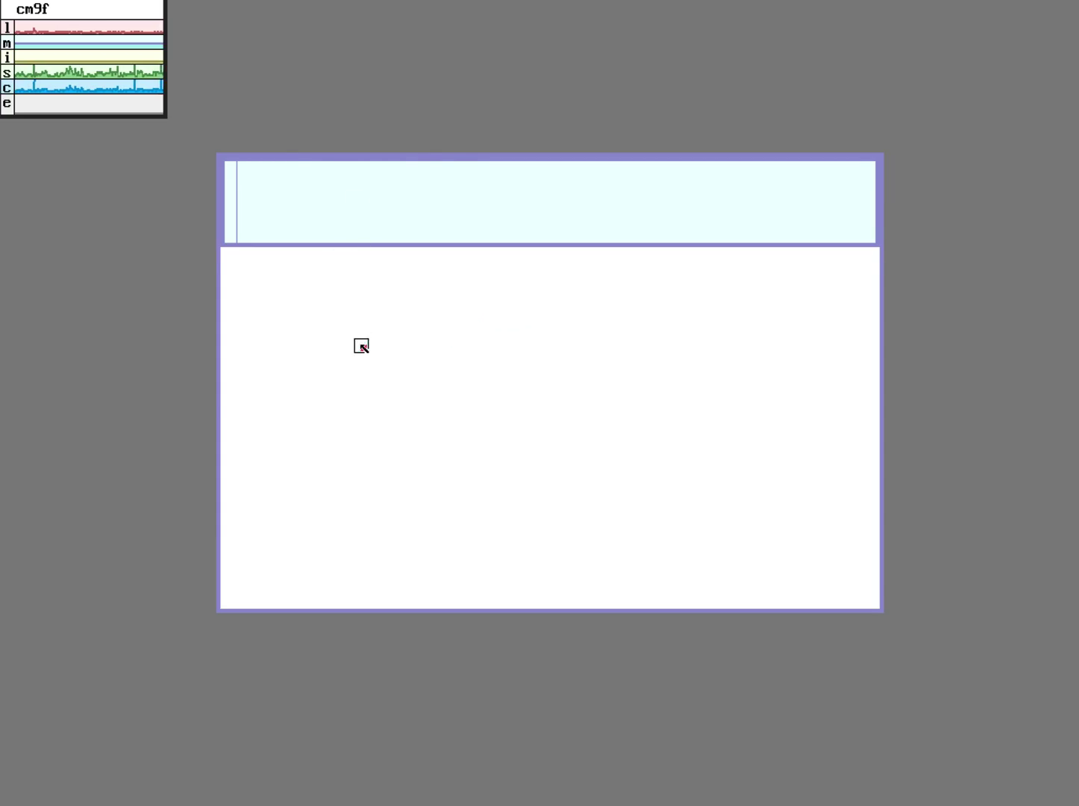
{"action": "right_click", "coordinate": [361, 344]}
{"action": "left_click", "coordinate": [267, 375]}
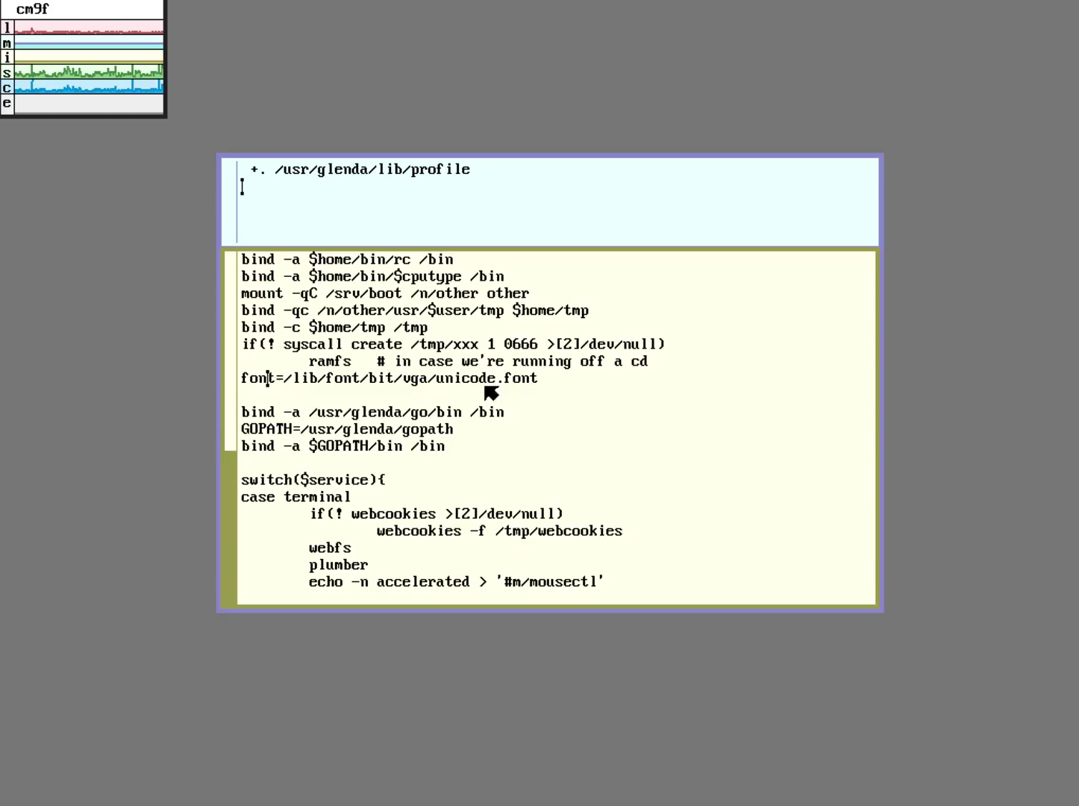
{"action": "left_click", "coordinate": [250, 378]}
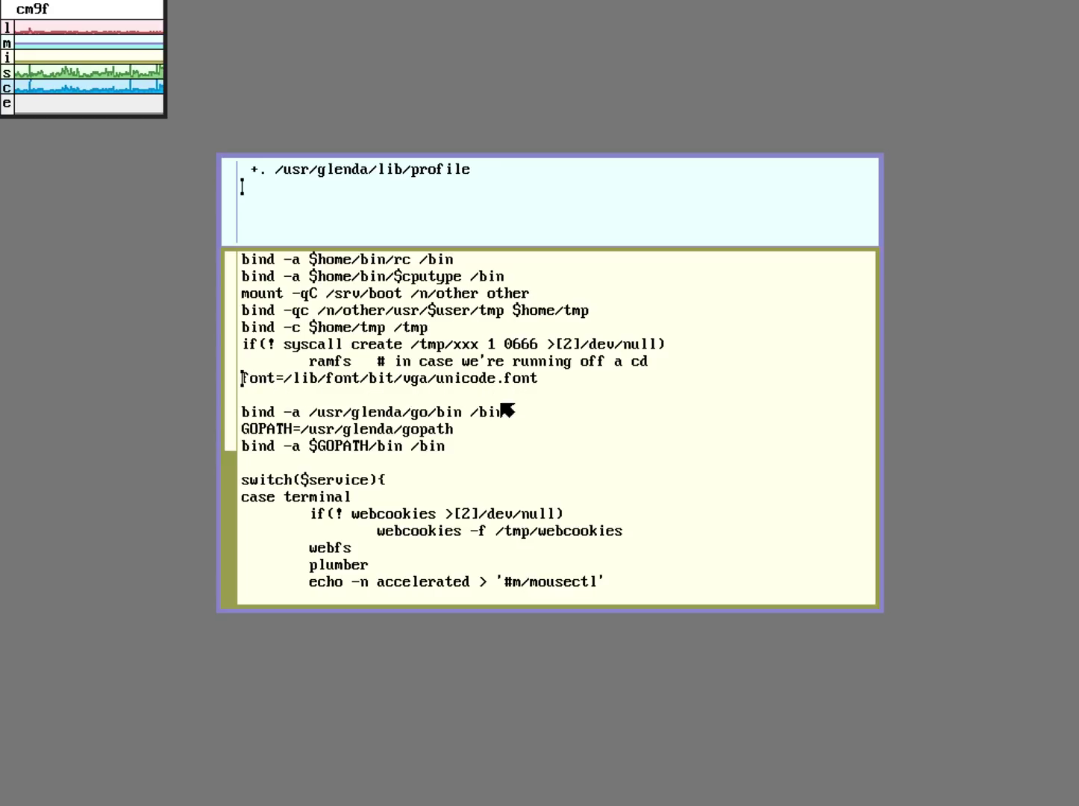
{"action": "type", "text": "#"}
Step: Add a new font line pointing to /lib/font/bit/anonymous-pro/anonymous-pro.15.font
{"action": "left_click", "coordinate": [569, 382]}
{"action": "key", "text": "Return"}
{"action": "type", "text": "font="}
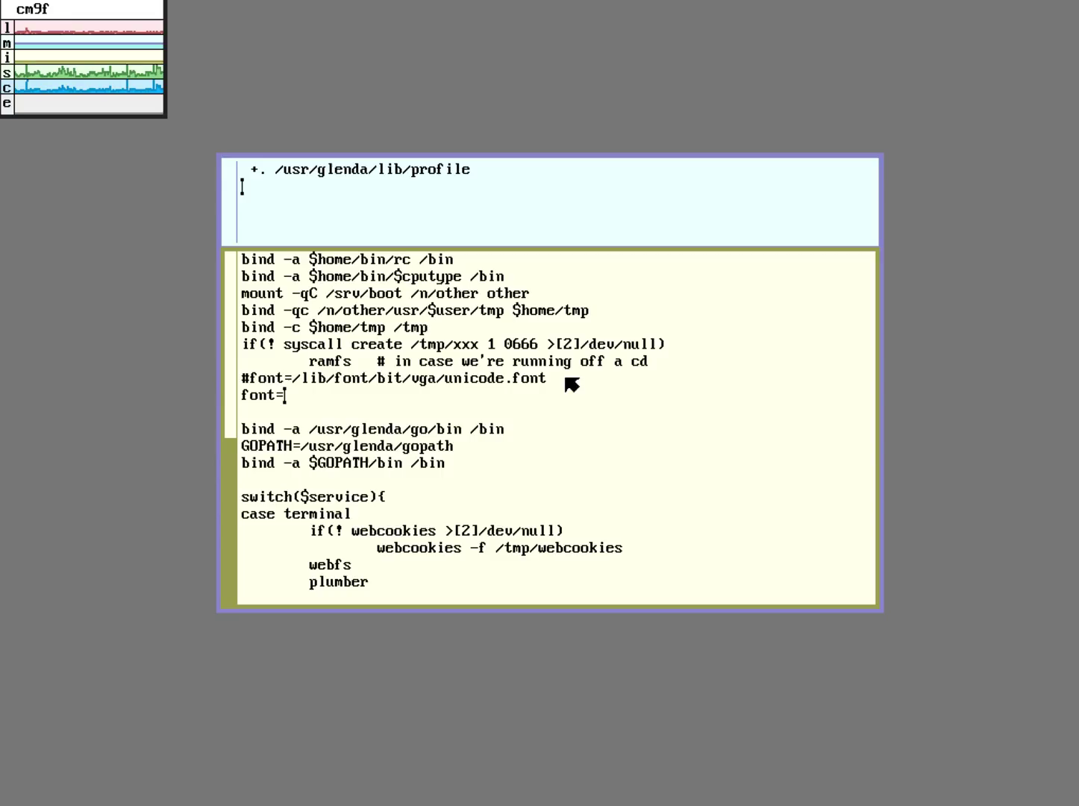
{"action": "middle_click", "coordinate": [320, 399]}
{"action": "middle_click", "coordinate": [317, 413]}
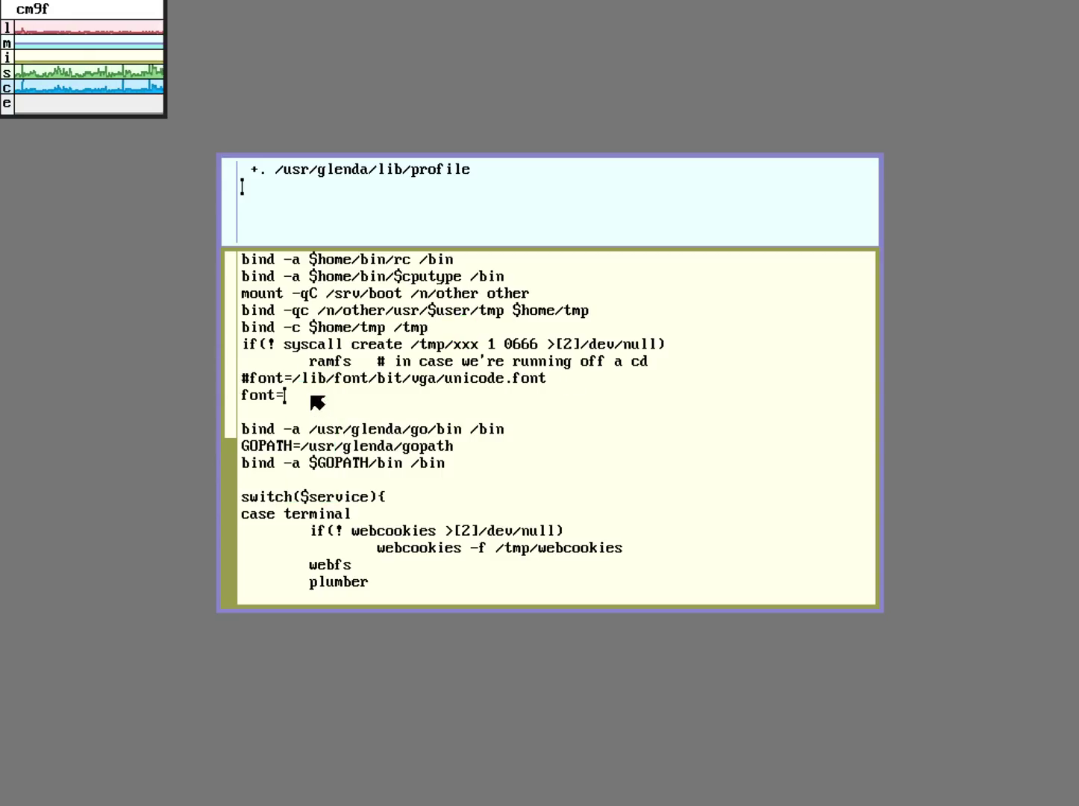
{"action": "middle_click", "coordinate": [312, 399]}
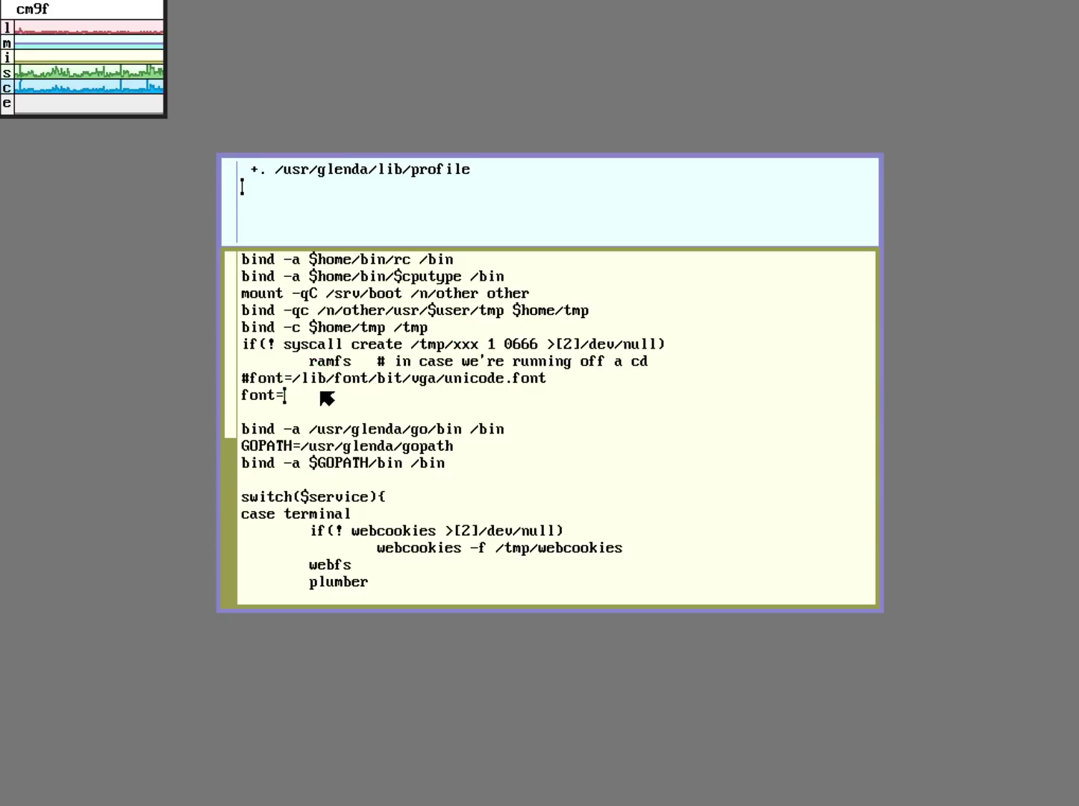
{"action": "type", "text": "/lib/font/bit/"}
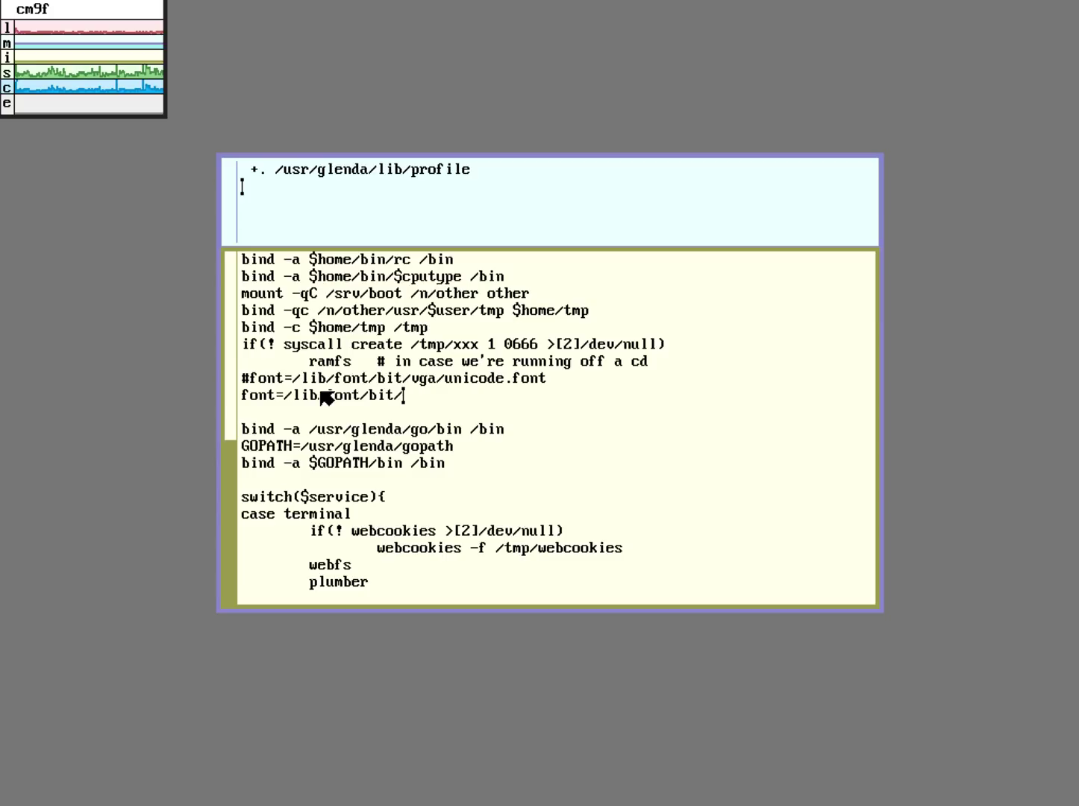
{"action": "type", "text": "anonym"}
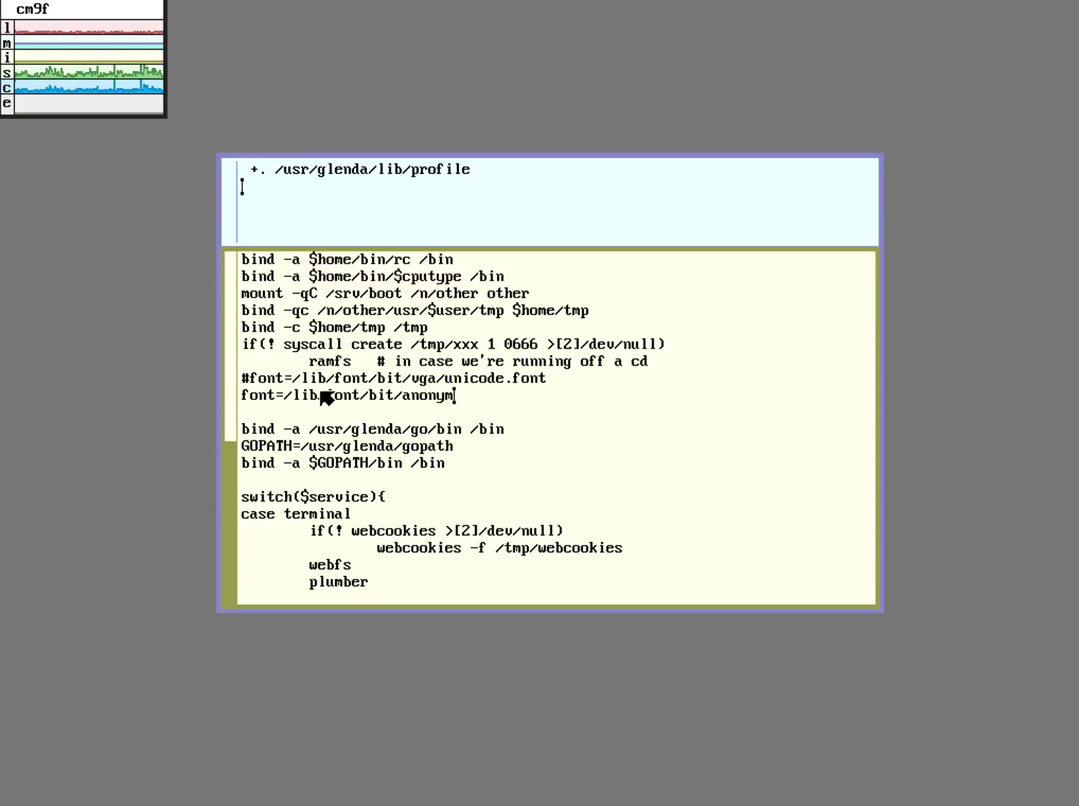
{"action": "type", "text": "ous-pro/ano"}
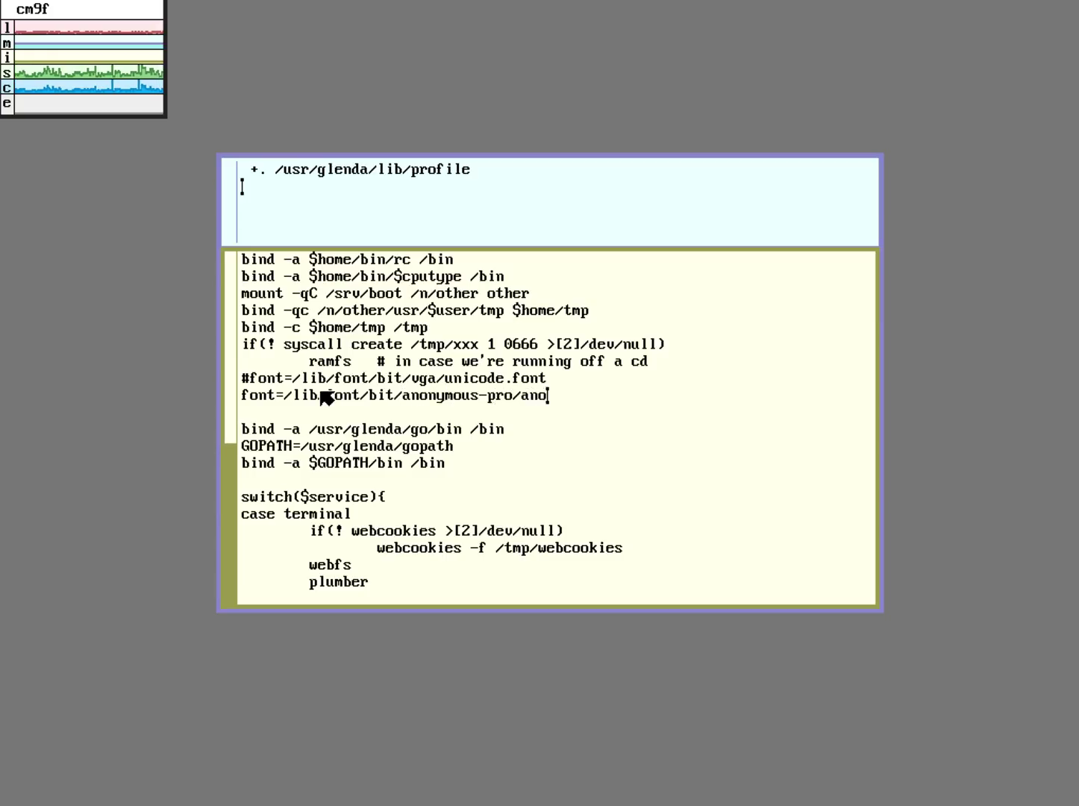
{"action": "type", "text": "nymous-pro.15.font"}
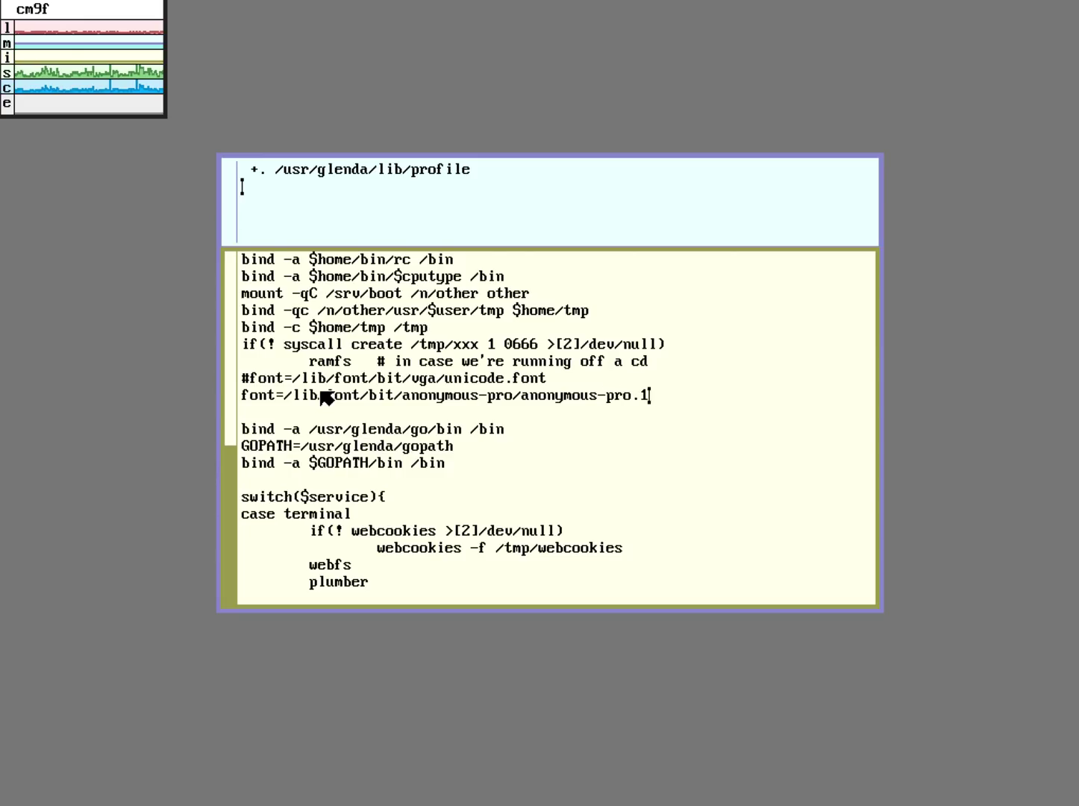
Step: Save the profile with w and quit sam with q
{"action": "left_click", "coordinate": [355, 228]}
{"action": "type", "text": "w"}
{"action": "key", "text": "Return"}
{"action": "type", "text": "q"}
{"action": "key", "text": "Return"}
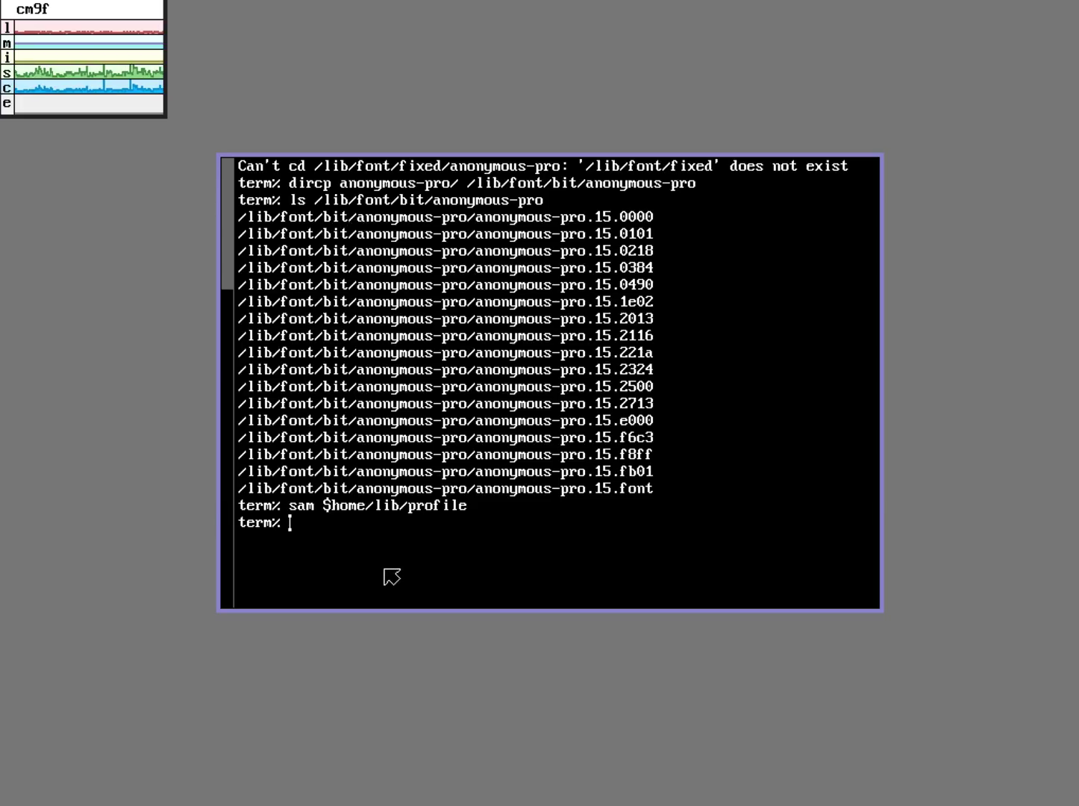
Step: Enter fshalt -r to halt the file system and reboot
{"action": "type", "text": "fshalt -"}
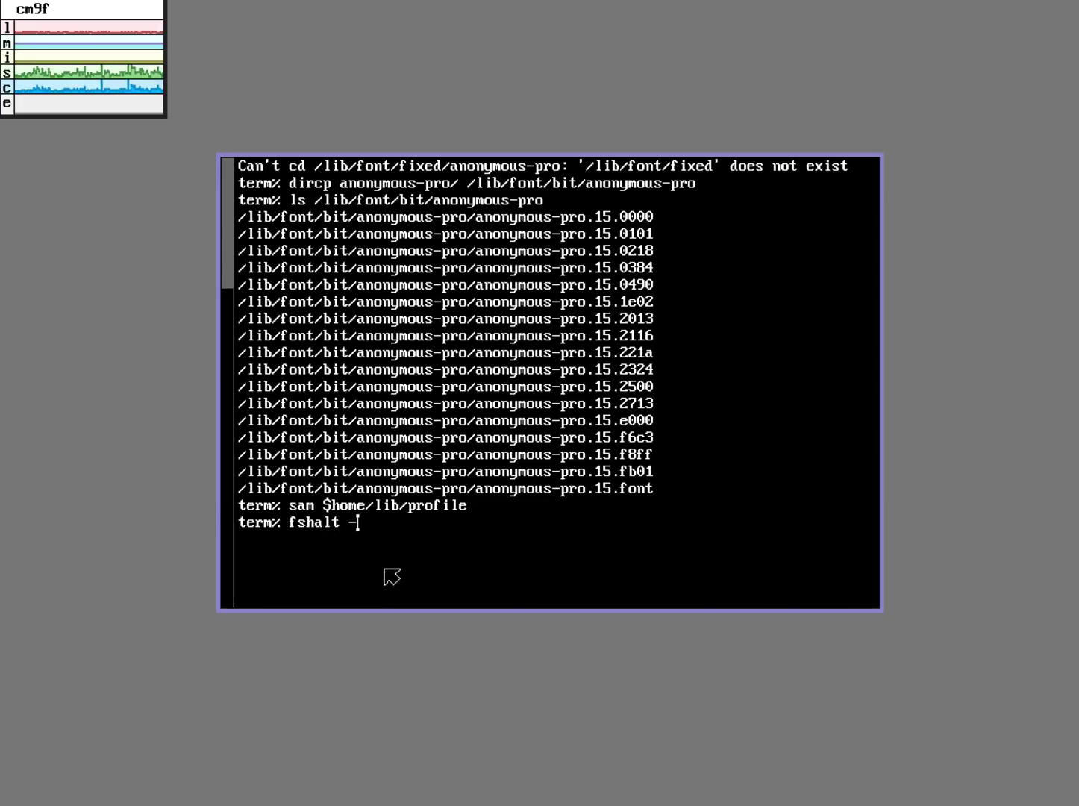
{"action": "type", "text": "r"}
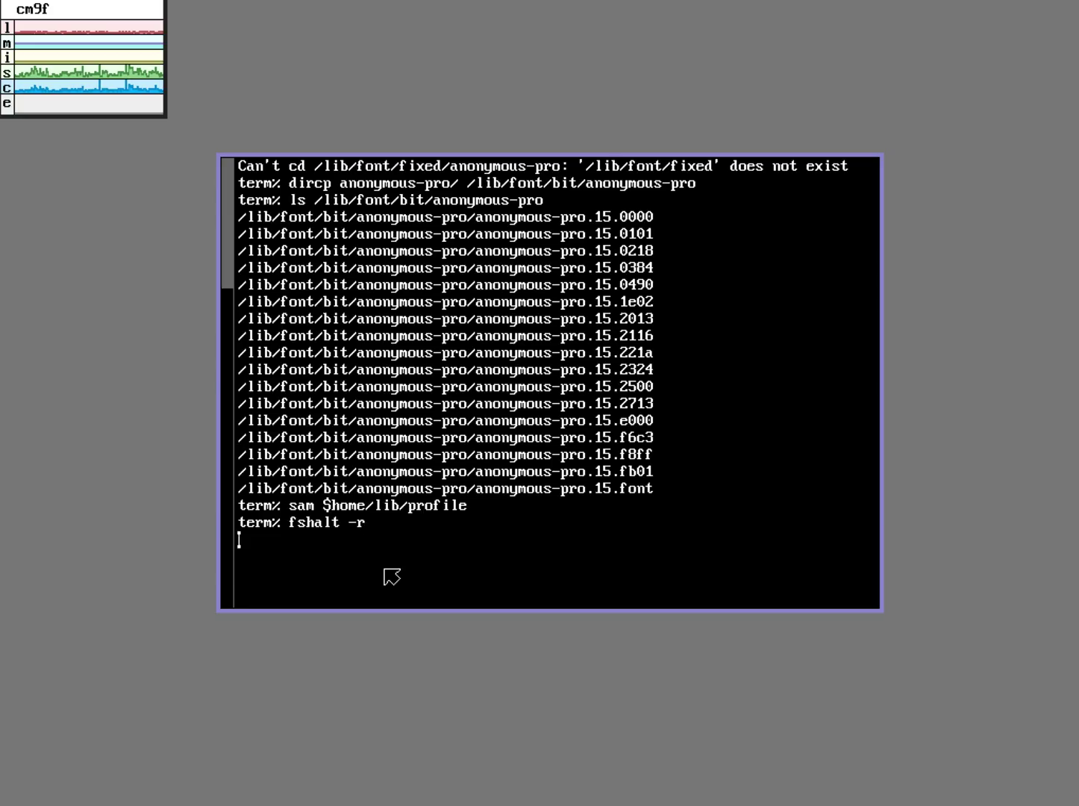